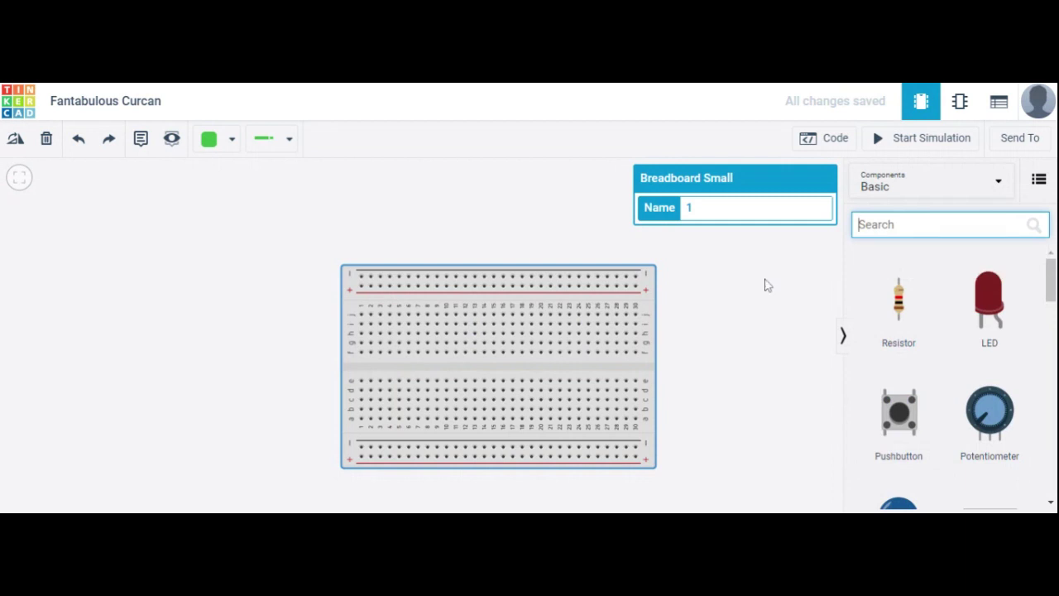
Shift the breadboard up and to the left, and place a 7408 quad AND gate across its centre gap in columns 16 to 22
{"action": "left_click_drag", "start_coordinate": [494, 371], "coordinate": [454, 348]}
{"action": "left_click", "coordinate": [911, 224]}
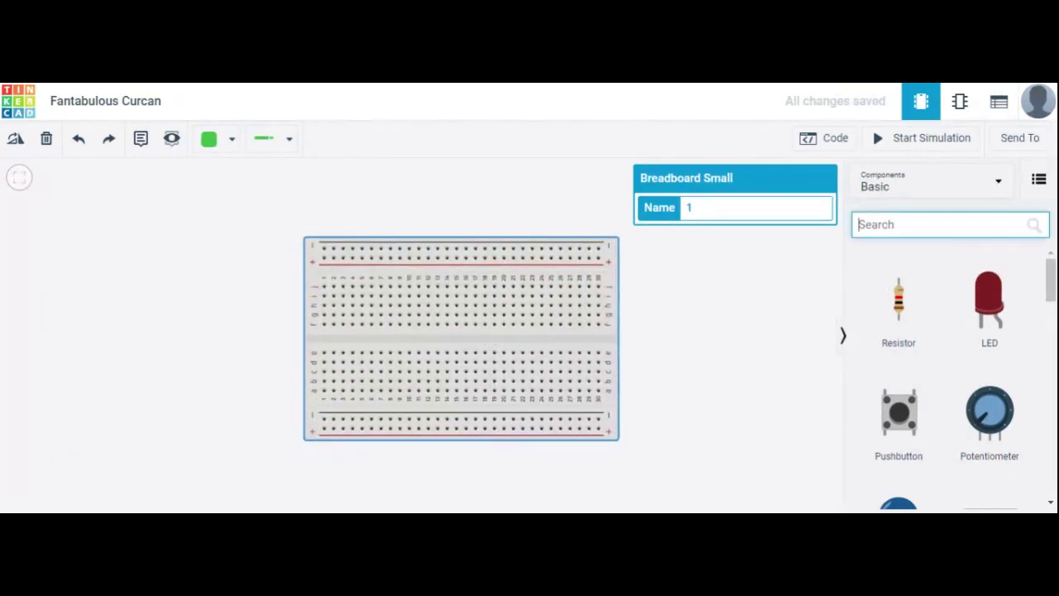
{"action": "type", "text": "74"}
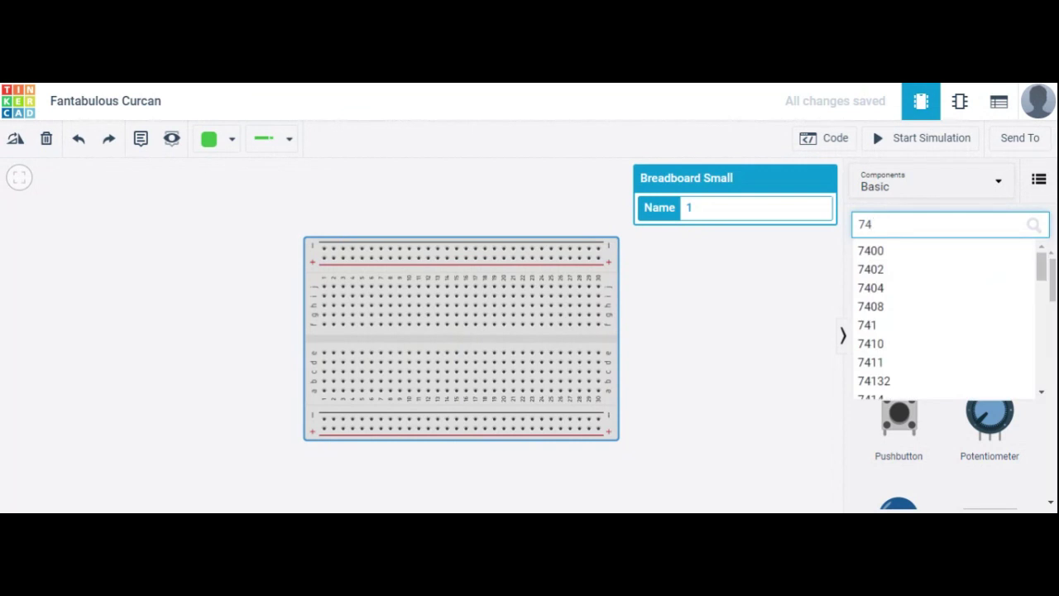
{"action": "type", "text": "08"}
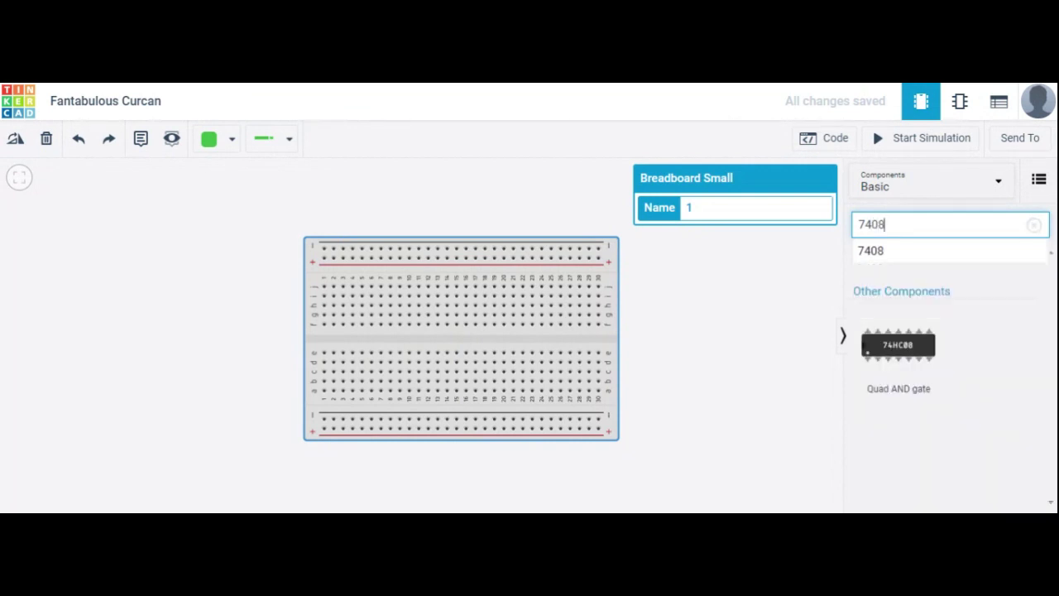
{"action": "left_click_drag", "start_coordinate": [912, 361], "coordinate": [483, 346]}
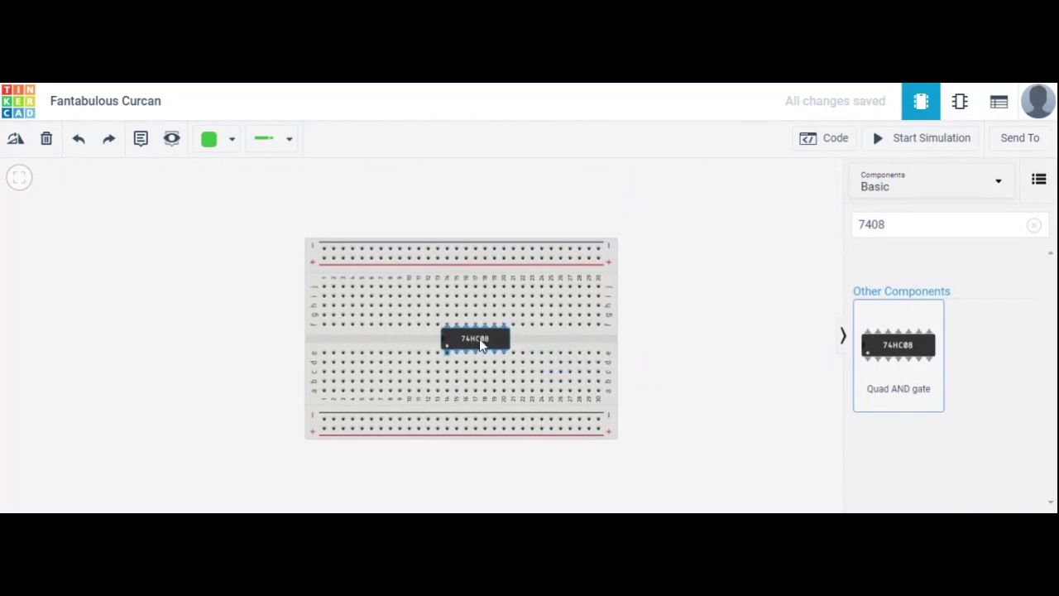
{"action": "left_click_drag", "start_coordinate": [481, 345], "coordinate": [495, 346]}
Find the power supply among the components and place it to the left of the breadboard
{"action": "left_click", "coordinate": [1035, 225]}
{"action": "left_click", "coordinate": [948, 225]}
{"action": "type", "text": "su"}
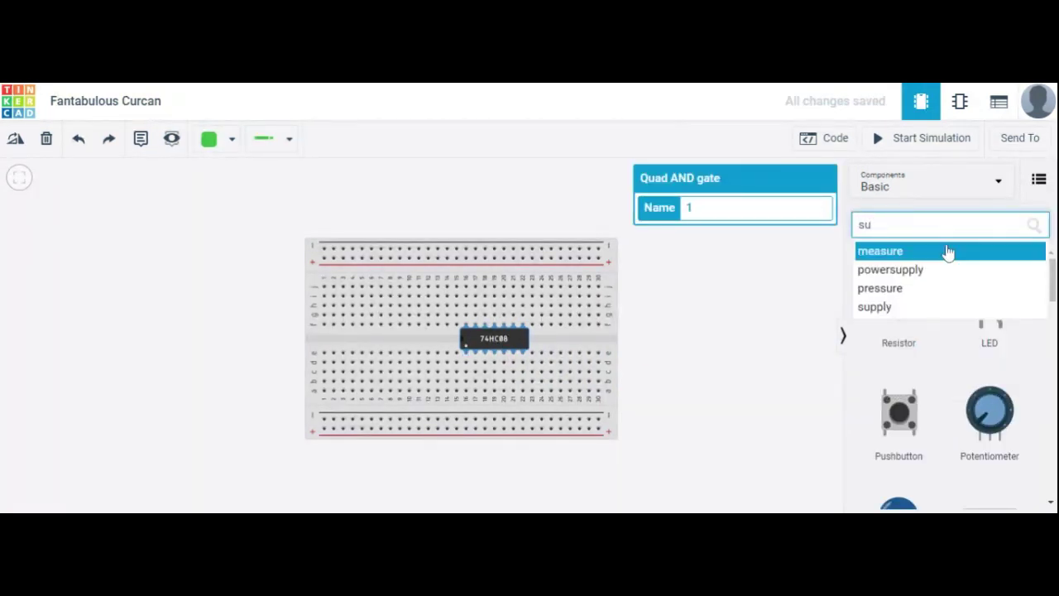
{"action": "left_click", "coordinate": [931, 311]}
{"action": "left_click_drag", "start_coordinate": [1049, 277], "coordinate": [1049, 349]}
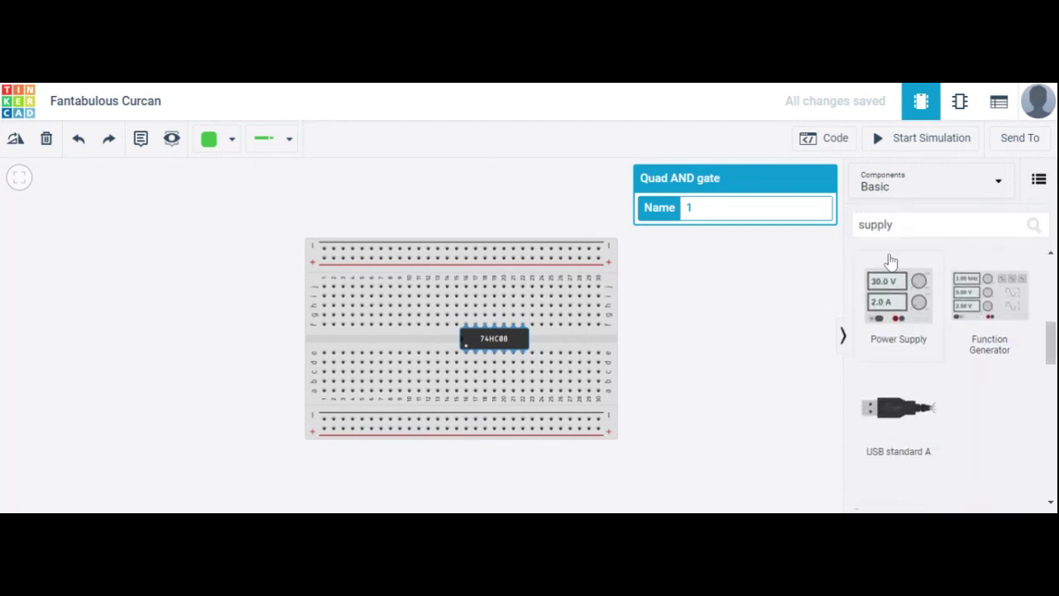
{"action": "left_click_drag", "start_coordinate": [904, 313], "coordinate": [173, 370]}
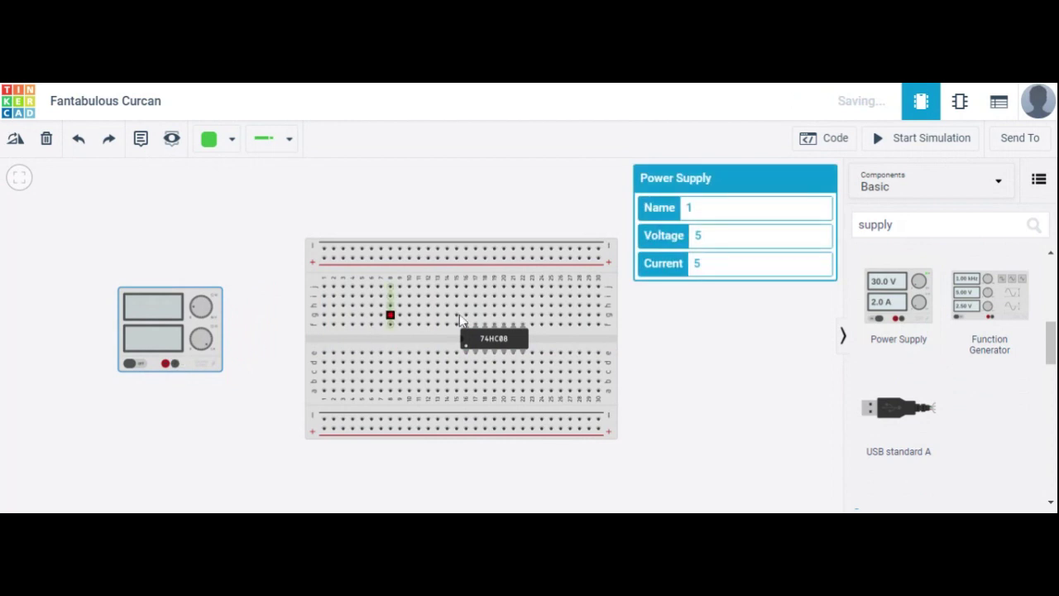
{"action": "left_click", "coordinate": [736, 392]}
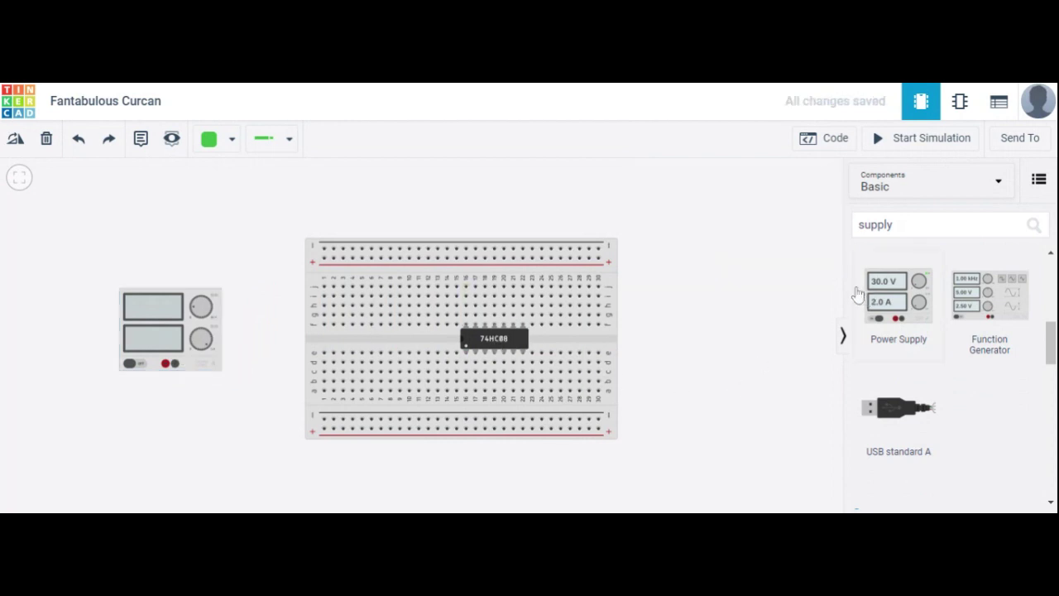
Clear the component search and place a red LED in columns 28 and 29 of the breadboard's upper half
{"action": "left_click", "coordinate": [892, 224]}
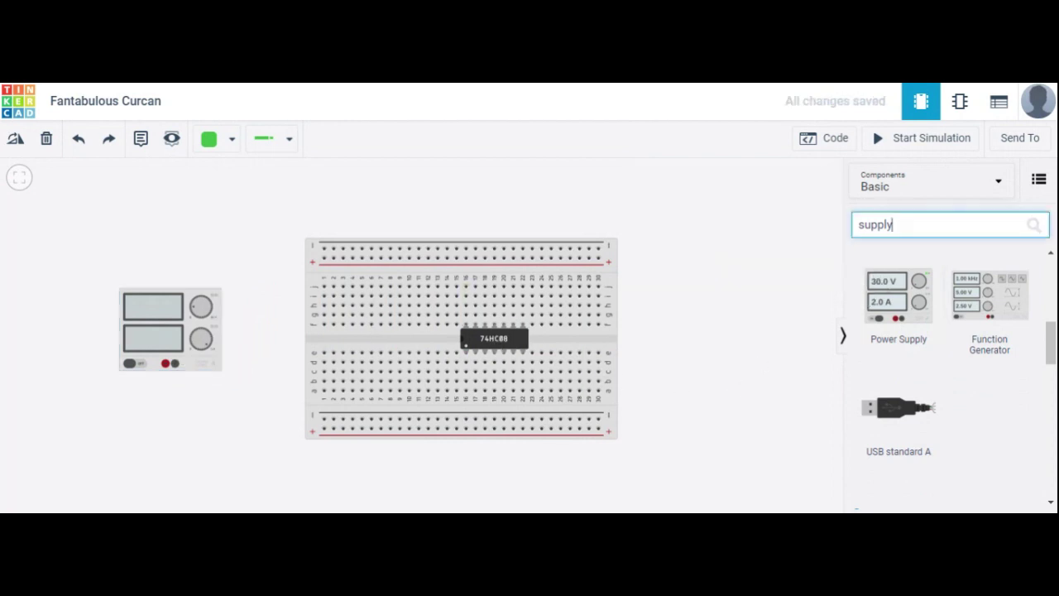
{"action": "key", "text": "BackSpace"}
{"action": "key", "text": "BackSpace"}
{"action": "key", "text": "BackSpace"}
{"action": "key", "text": "BackSpace"}
{"action": "key", "text": "BackSpace"}
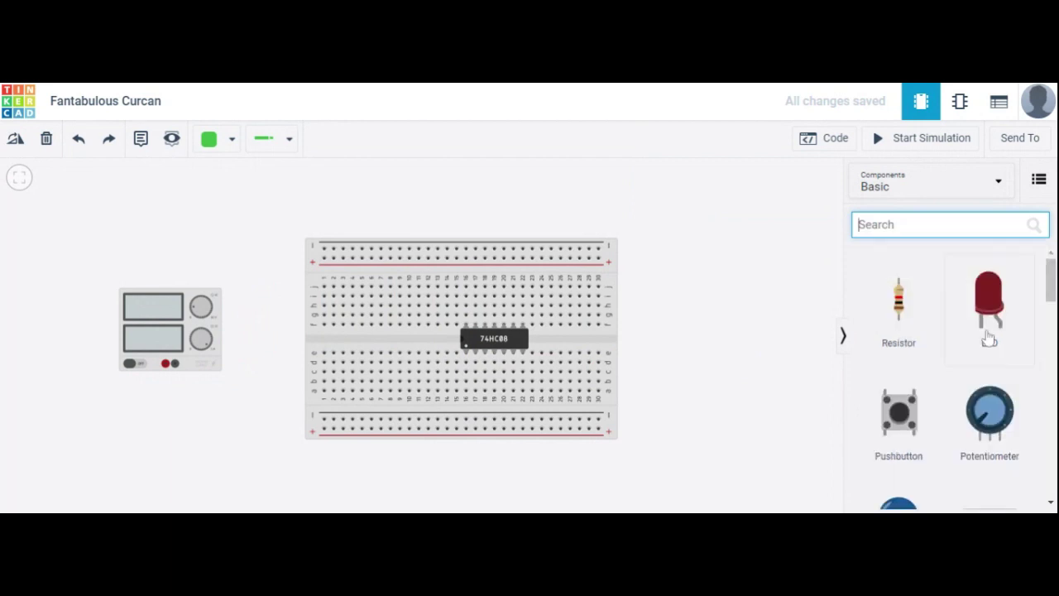
{"action": "left_click_drag", "start_coordinate": [997, 319], "coordinate": [587, 303]}
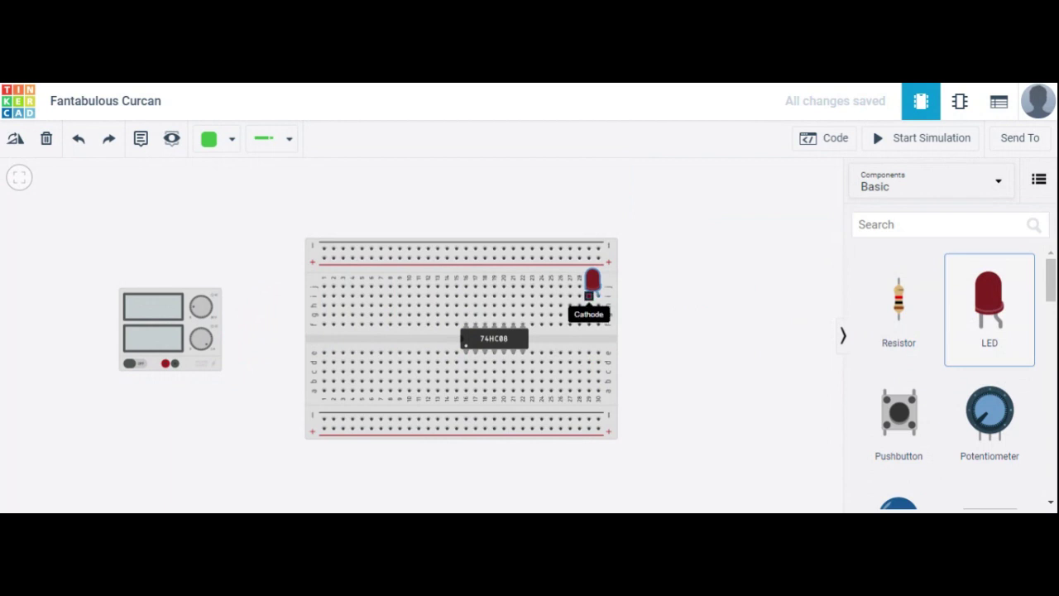
{"action": "left_click", "coordinate": [587, 308]}
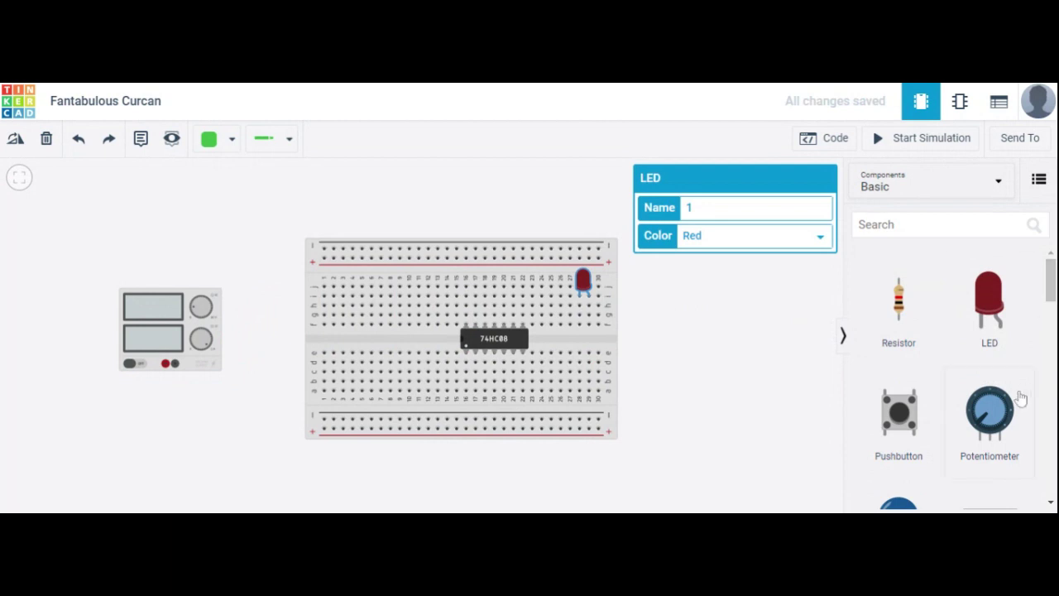
Place a slideswitch in columns 8 to 10 of the breadboard's lower half, left of the AND gate chip
{"action": "scroll", "coordinate": [1014, 406], "scroll_direction": "down", "scroll_amount": 4}
{"action": "scroll", "coordinate": [1001, 469], "scroll_direction": "down", "scroll_amount": 4}
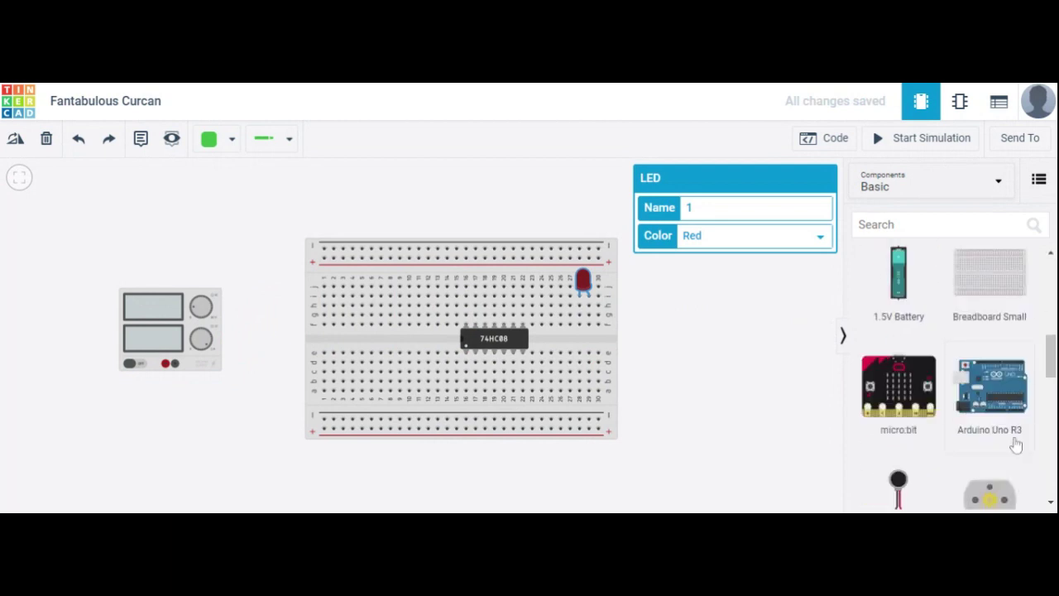
{"action": "left_click_drag", "start_coordinate": [1051, 393], "coordinate": [369, 360]}
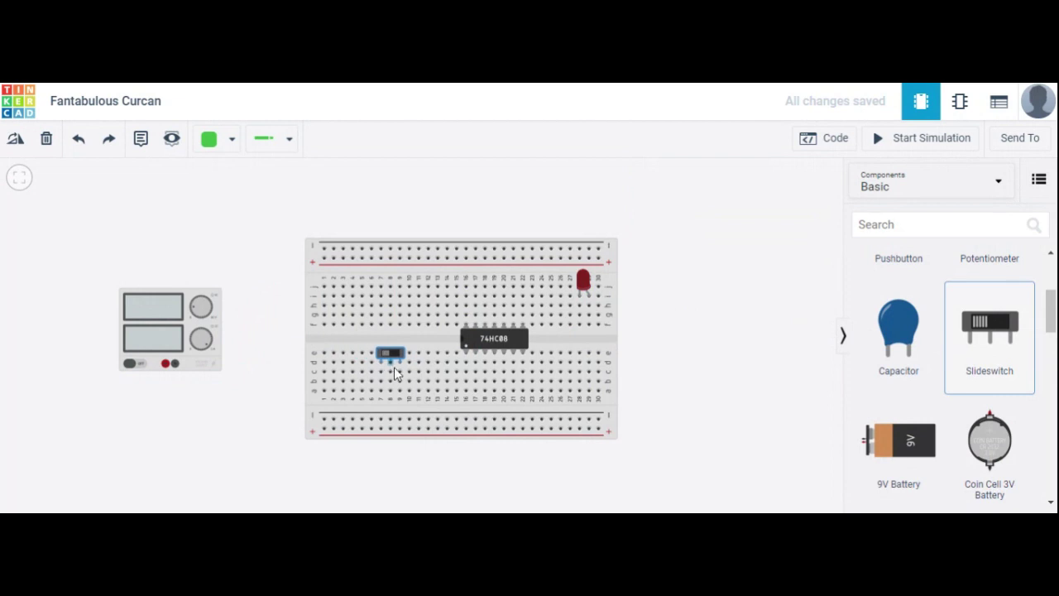
{"action": "left_click", "coordinate": [403, 373]}
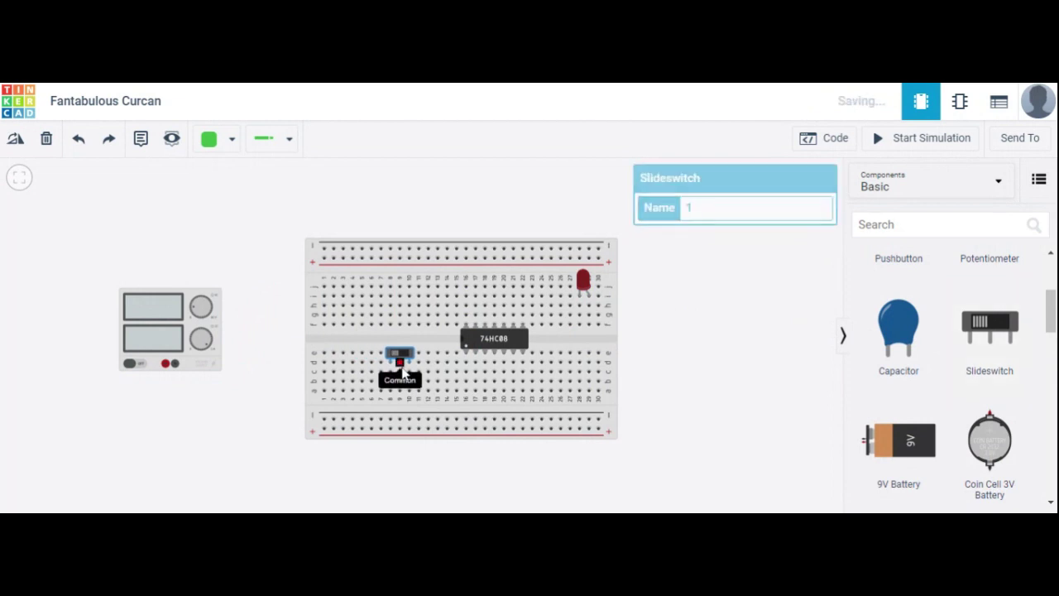
Find the photoresistor and place it in columns 3 and 4 of the breadboard's upper half
{"action": "left_click", "coordinate": [944, 224]}
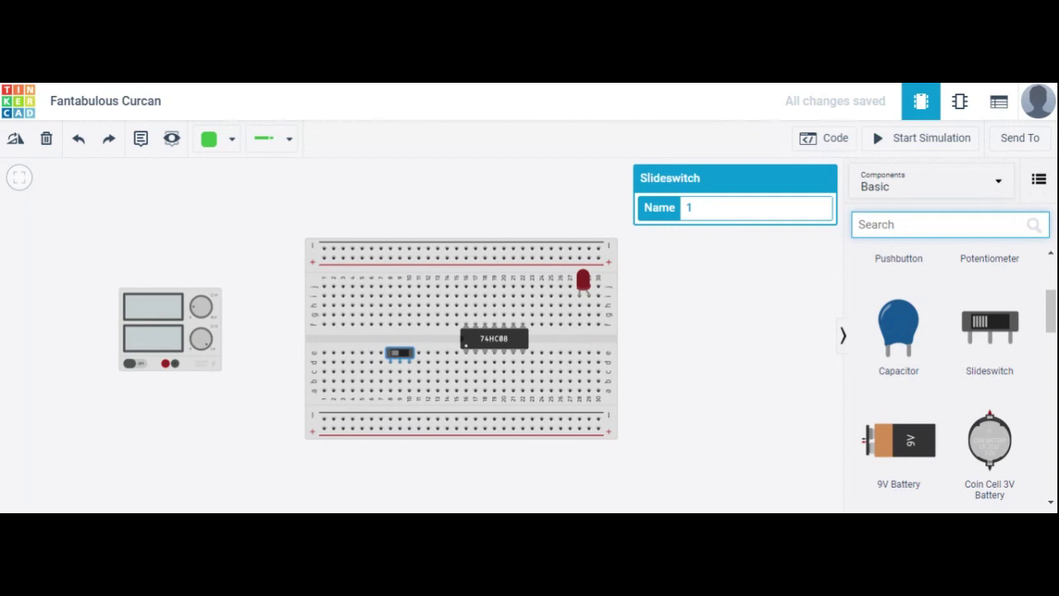
{"action": "type", "text": "Ph"}
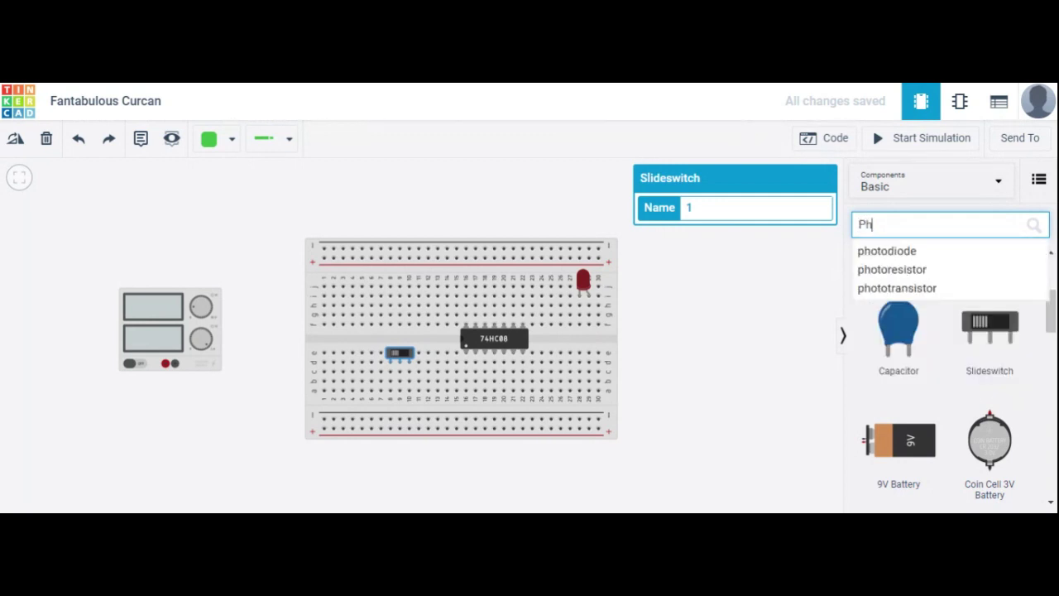
{"action": "left_click", "coordinate": [953, 270]}
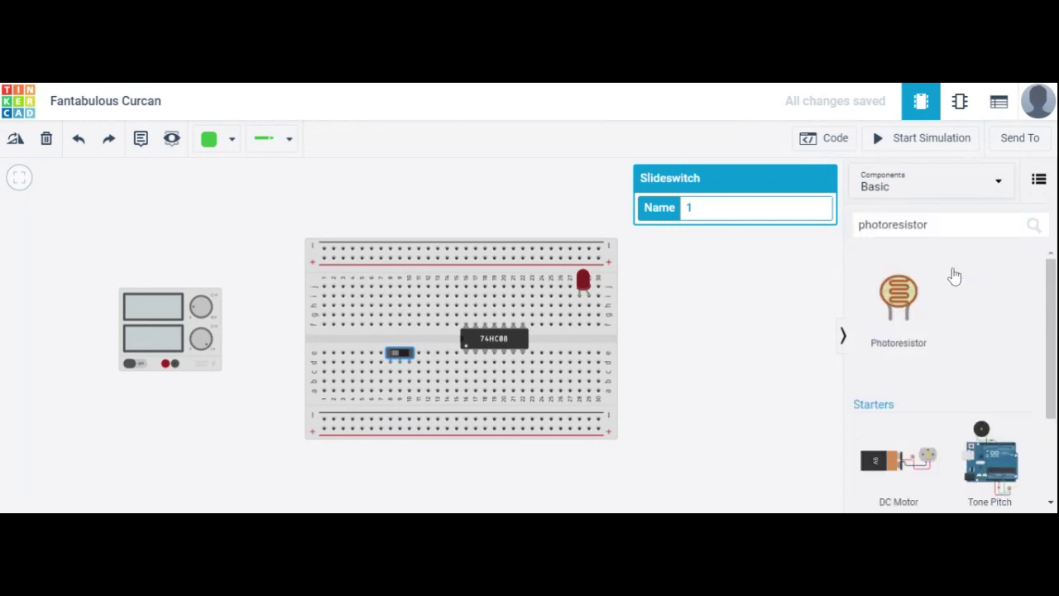
{"action": "left_click", "coordinate": [900, 297]}
{"action": "left_click", "coordinate": [361, 285]}
{"action": "mouse_move", "coordinate": [363, 297]}
{"action": "left_mouse_down"}
{"action": "mouse_move", "coordinate": [368, 329]}
{"action": "mouse_move", "coordinate": [366, 297]}
{"action": "mouse_move", "coordinate": [347, 307]}
{"action": "left_mouse_up"}
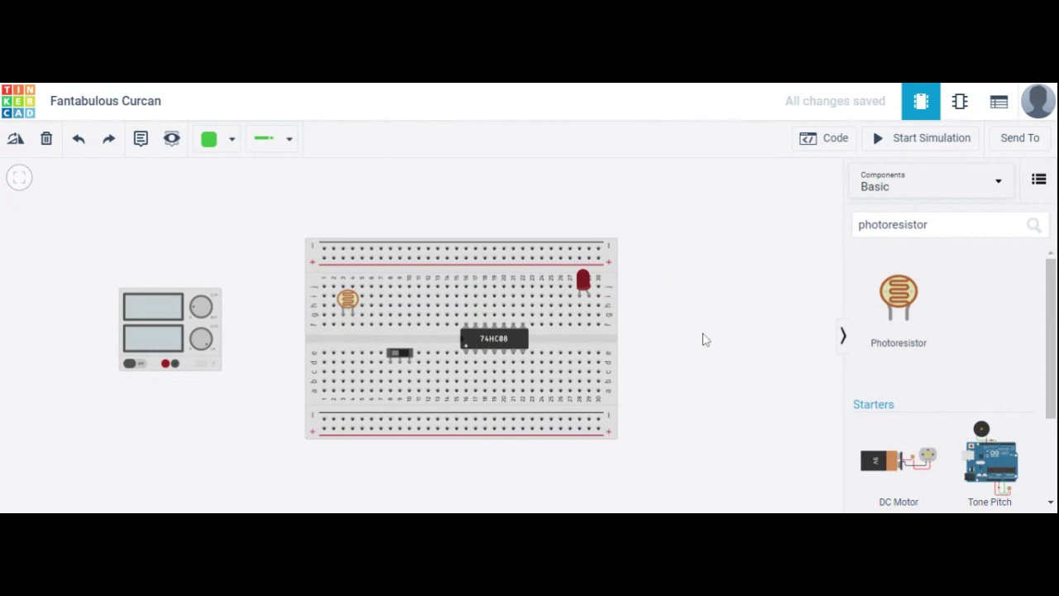
Clear the component search and place a resistor in the empty workspace to the right of the breadboard
{"action": "left_click", "coordinate": [928, 224]}
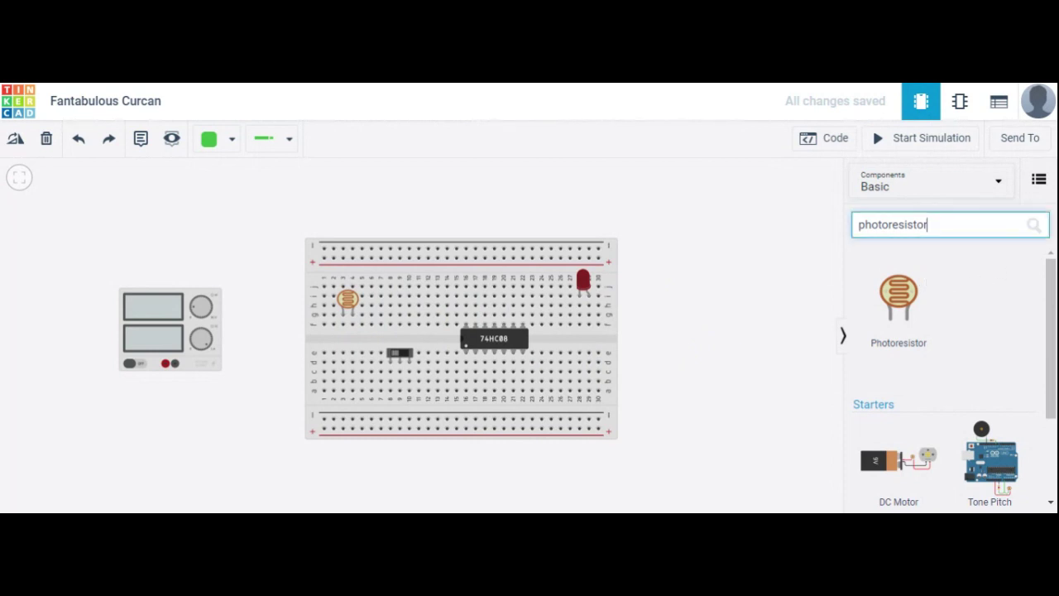
{"action": "key", "text": "BackSpace"}
{"action": "key", "text": "BackSpace"}
{"action": "key", "text": "BackSpace"}
{"action": "key", "text": "BackSpace"}
{"action": "key", "text": "BackSpace"}
{"action": "key", "text": "BackSpace"}
{"action": "key", "text": "BackSpace"}
{"action": "key", "text": "BackSpace"}
{"action": "key", "text": "BackSpace"}
{"action": "key", "text": "BackSpace"}
{"action": "key", "text": "BackSpace"}
{"action": "key", "text": "BackSpace"}
{"action": "key", "text": "BackSpace"}
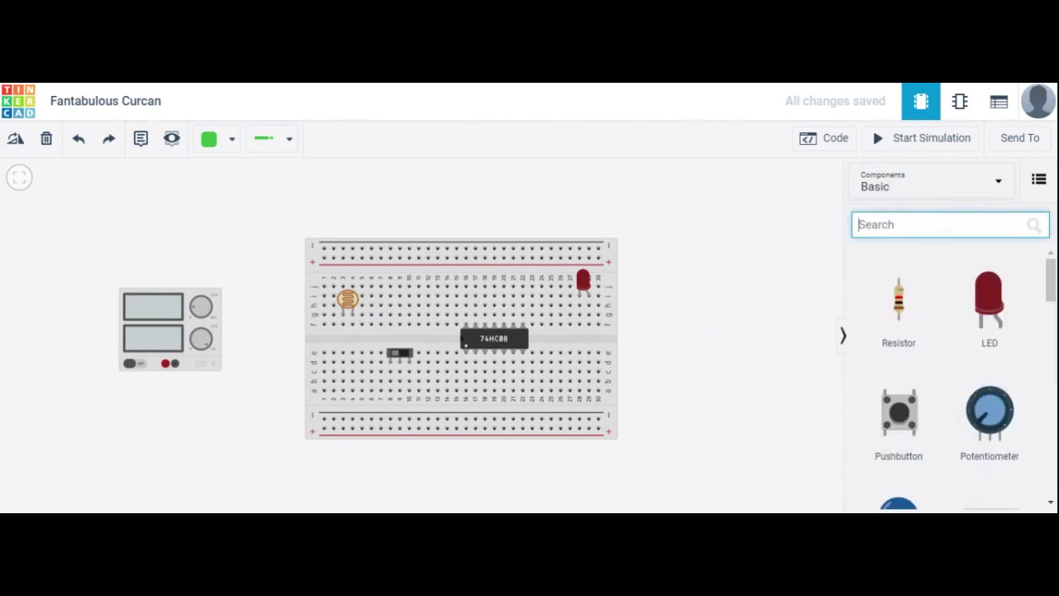
{"action": "left_click_drag", "start_coordinate": [900, 298], "coordinate": [733, 314]}
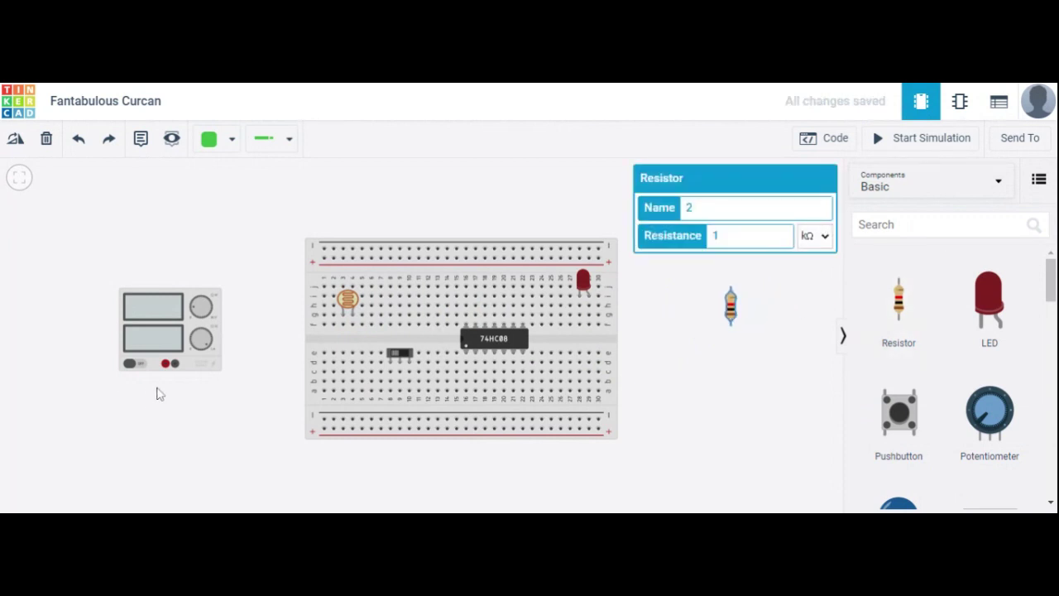
Wire the power supply's negative terminal to the breadboard's lower negative rail, straightening the wire by adjusting its bend and the supply's position
{"action": "left_click", "coordinate": [174, 364]}
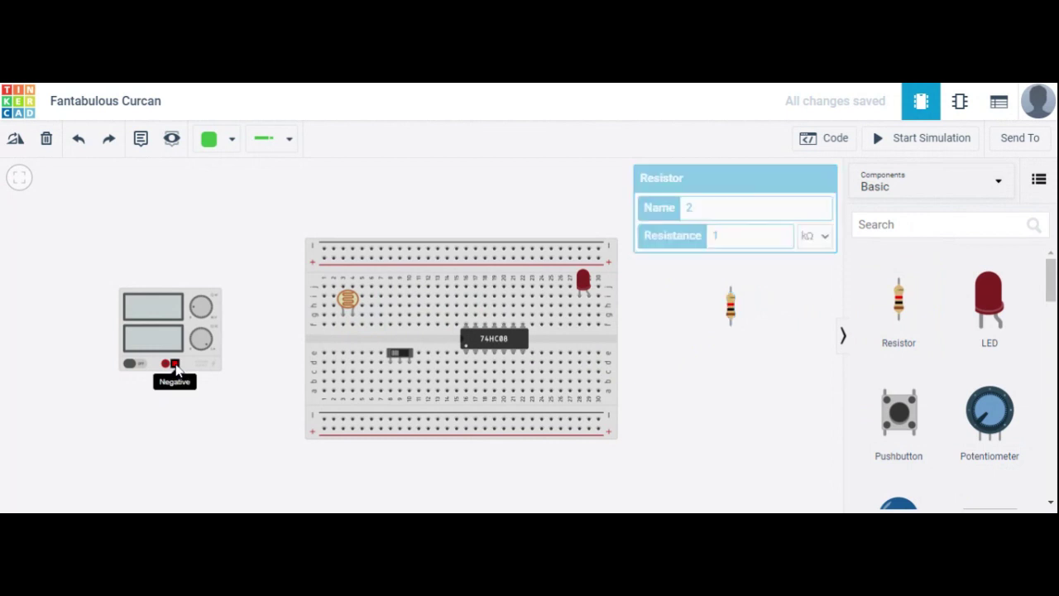
{"action": "left_click", "coordinate": [175, 428]}
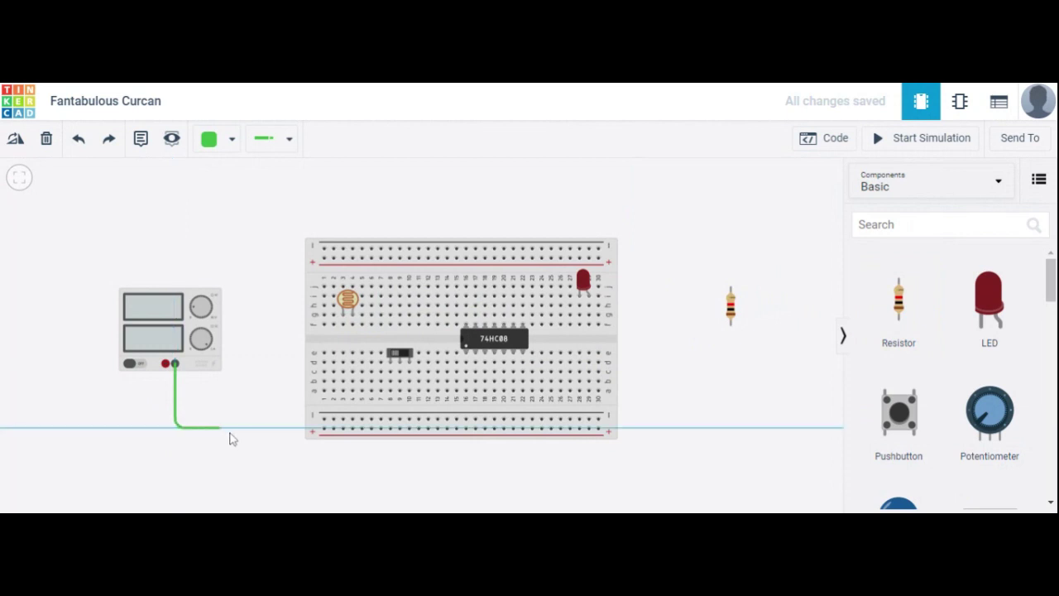
{"action": "left_click", "coordinate": [322, 421]}
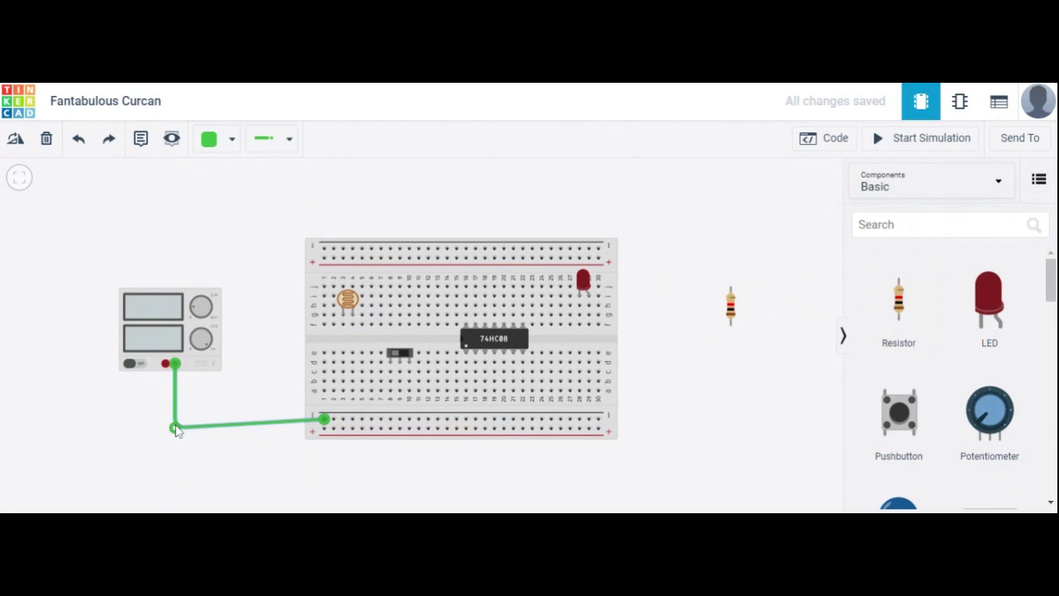
{"action": "left_click_drag", "start_coordinate": [176, 429], "coordinate": [177, 418]}
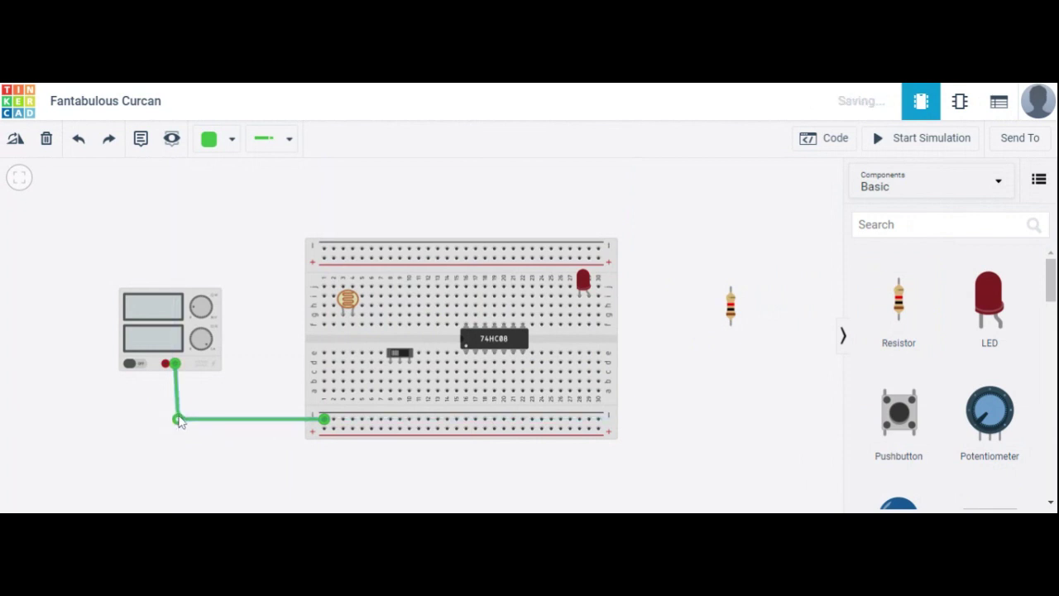
{"action": "left_click", "coordinate": [161, 308]}
{"action": "left_click_drag", "start_coordinate": [165, 317], "coordinate": [167, 319]}
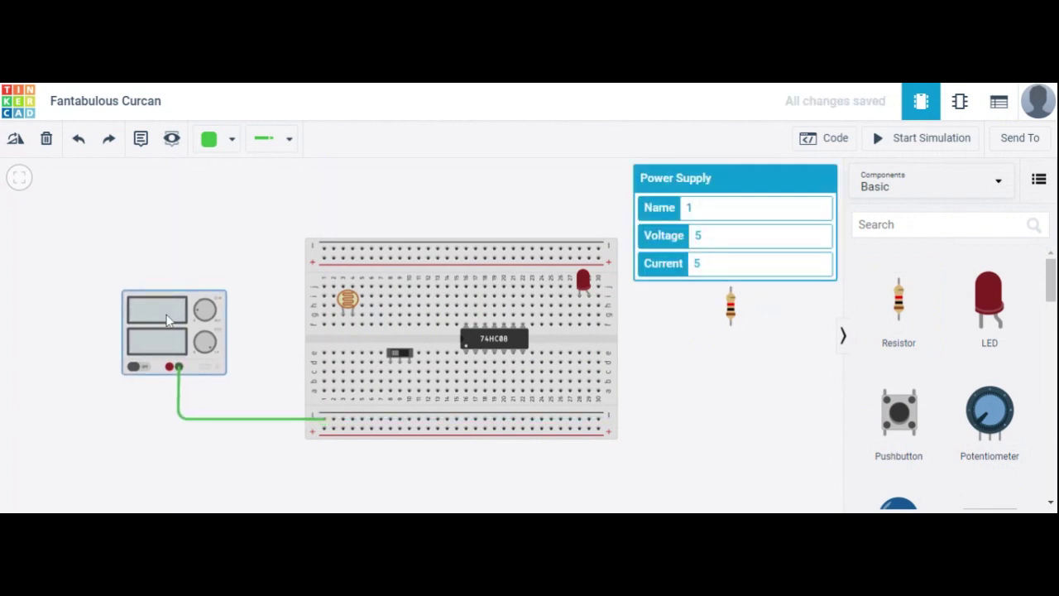
Set the wire from the power supply's negative terminal to black
{"action": "left_click", "coordinate": [235, 141]}
{"action": "left_click", "coordinate": [236, 187]}
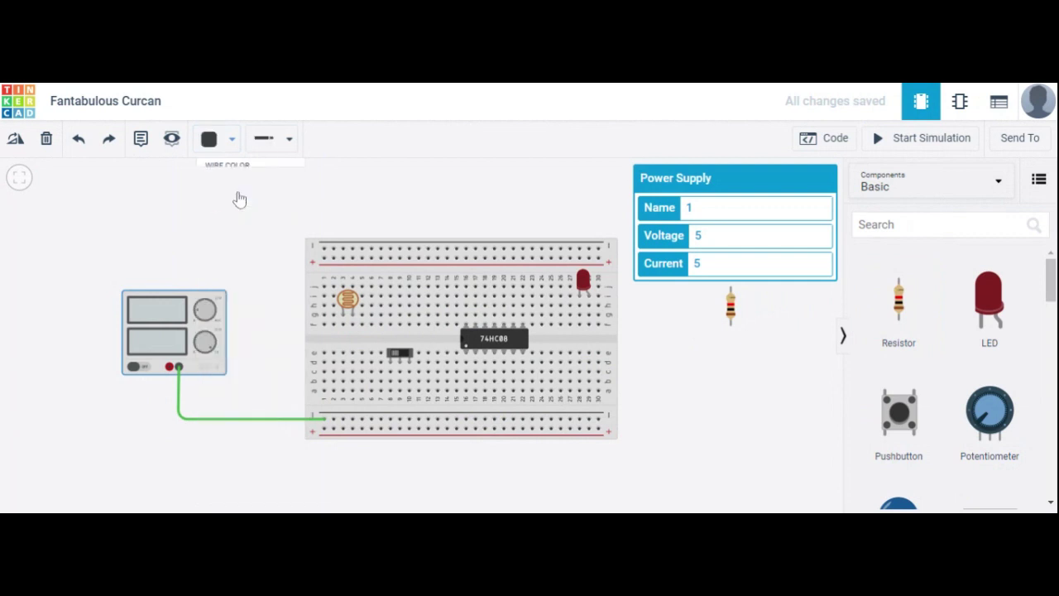
{"action": "left_click", "coordinate": [178, 410]}
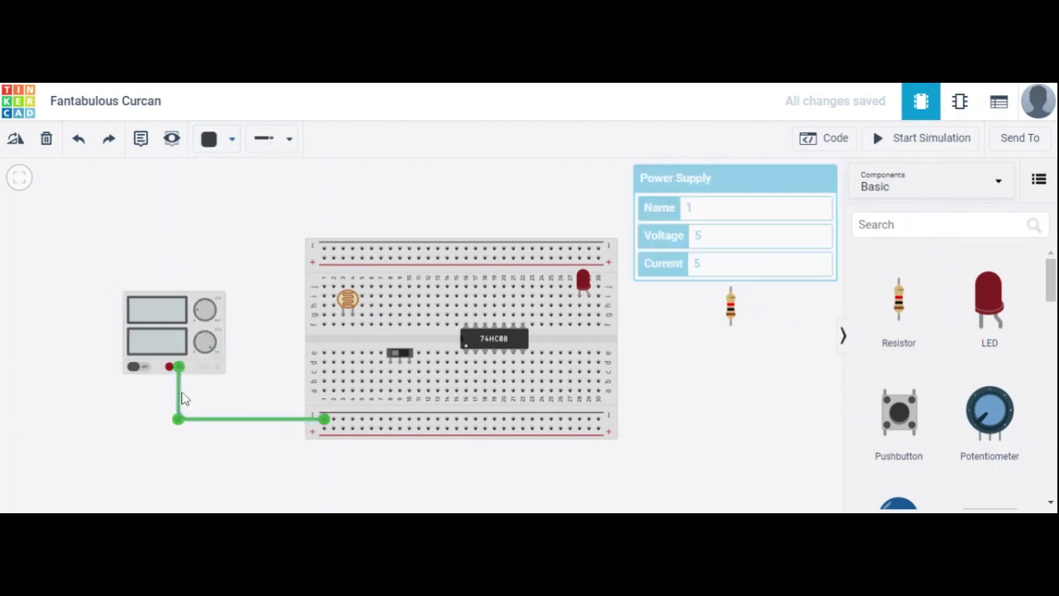
{"action": "left_click", "coordinate": [213, 141]}
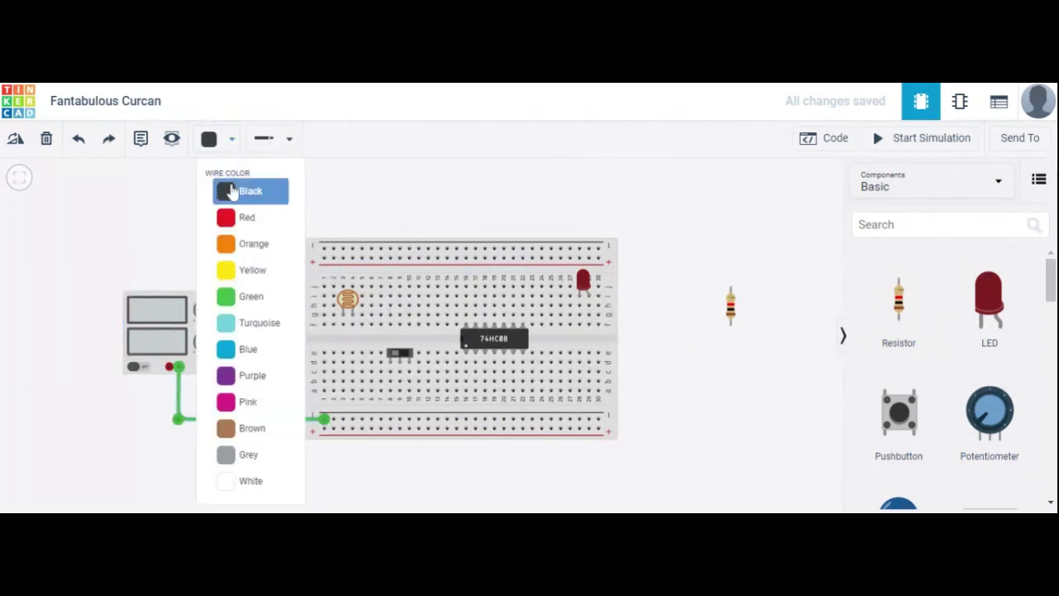
{"action": "left_click", "coordinate": [232, 190]}
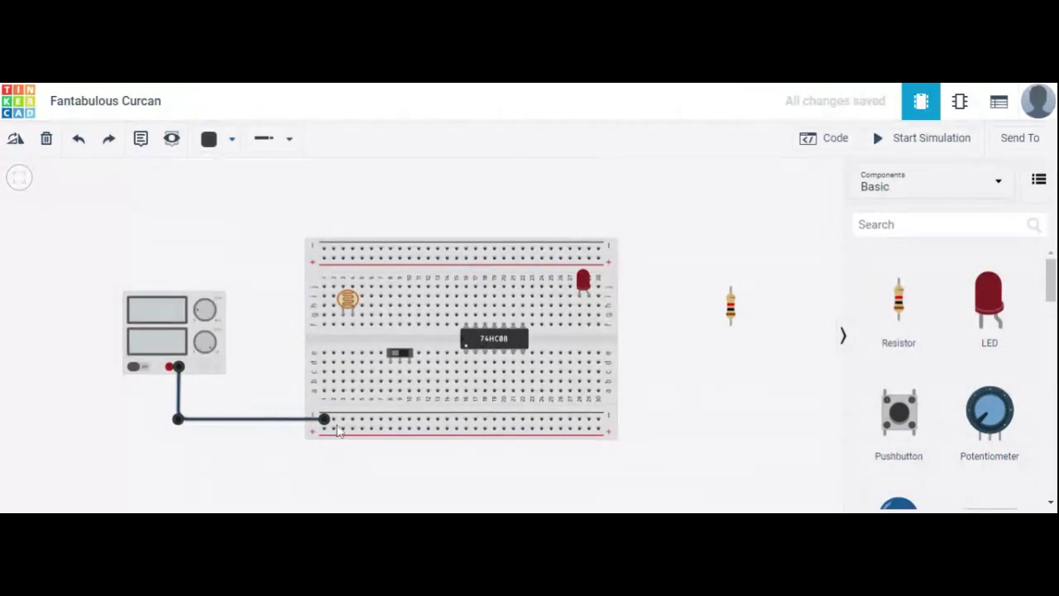
Wire the power supply's positive terminal around the supply's left side to the breadboard's upper positive rail
{"action": "left_click", "coordinate": [169, 366]}
{"action": "left_click", "coordinate": [172, 384]}
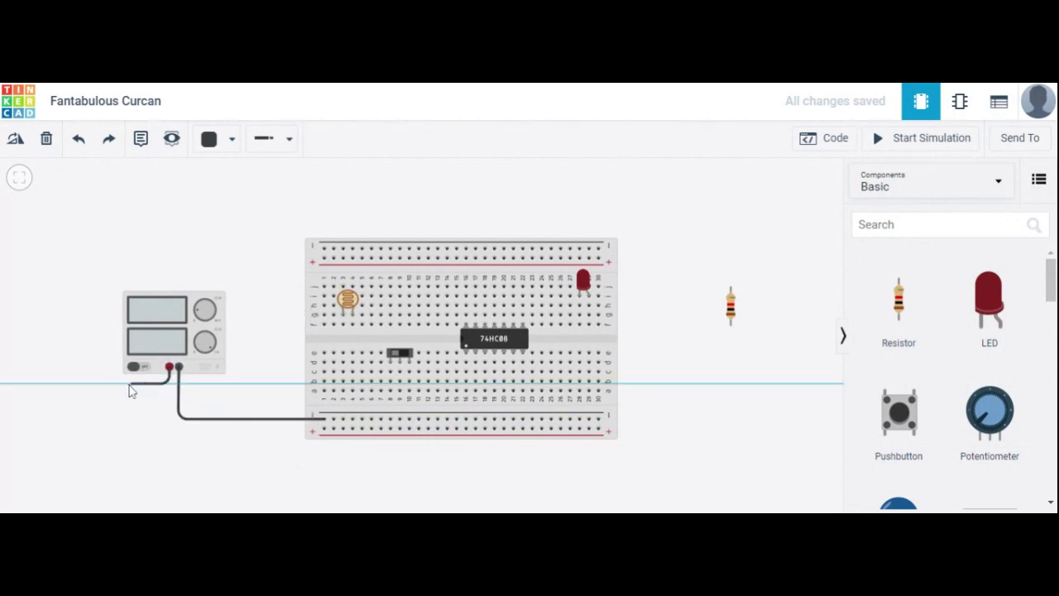
{"action": "left_click", "coordinate": [118, 383]}
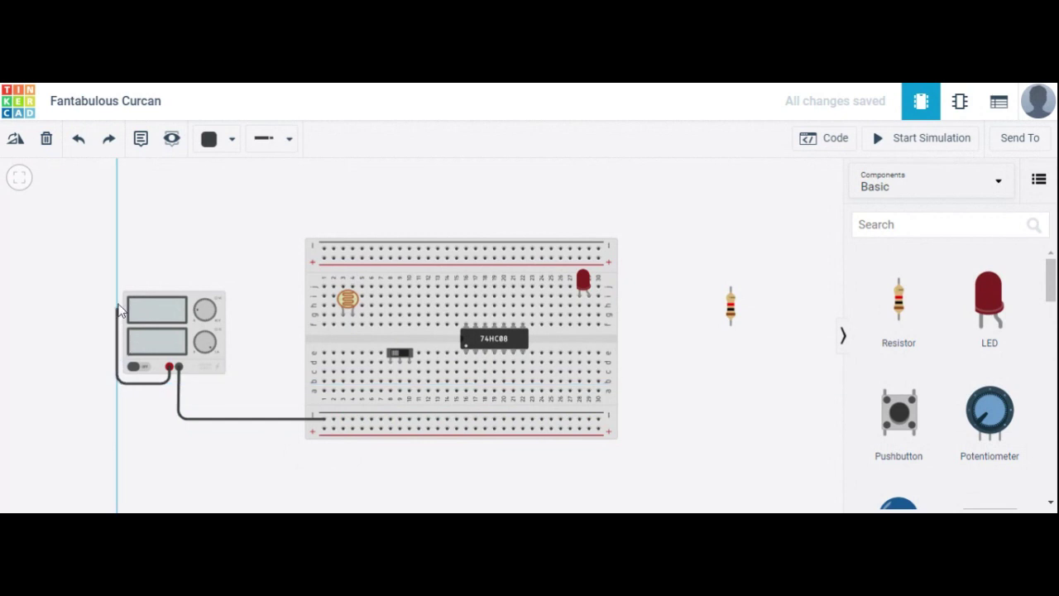
{"action": "left_click", "coordinate": [122, 260]}
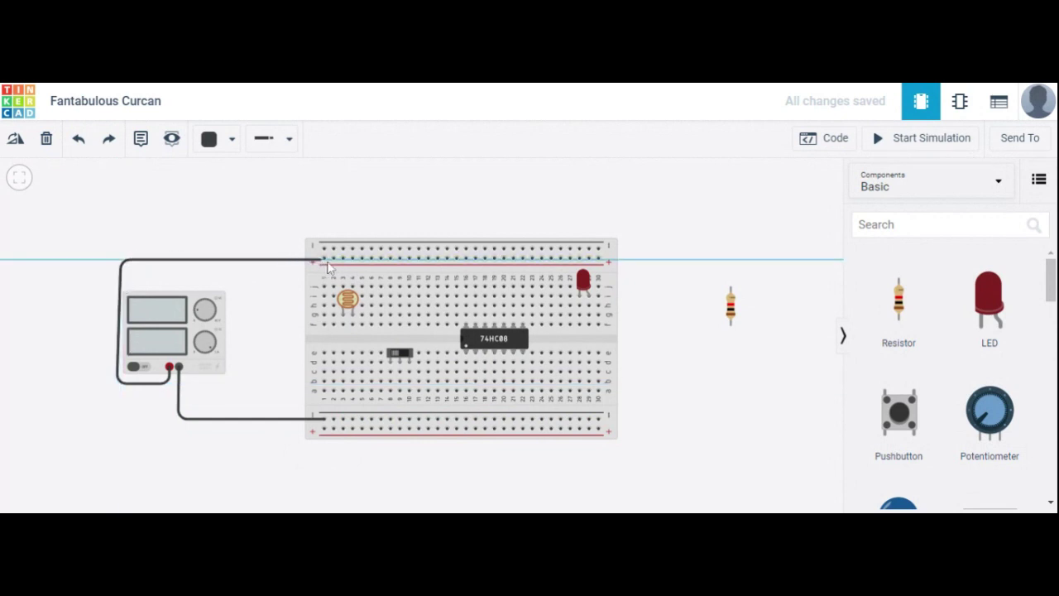
{"action": "left_click", "coordinate": [324, 259]}
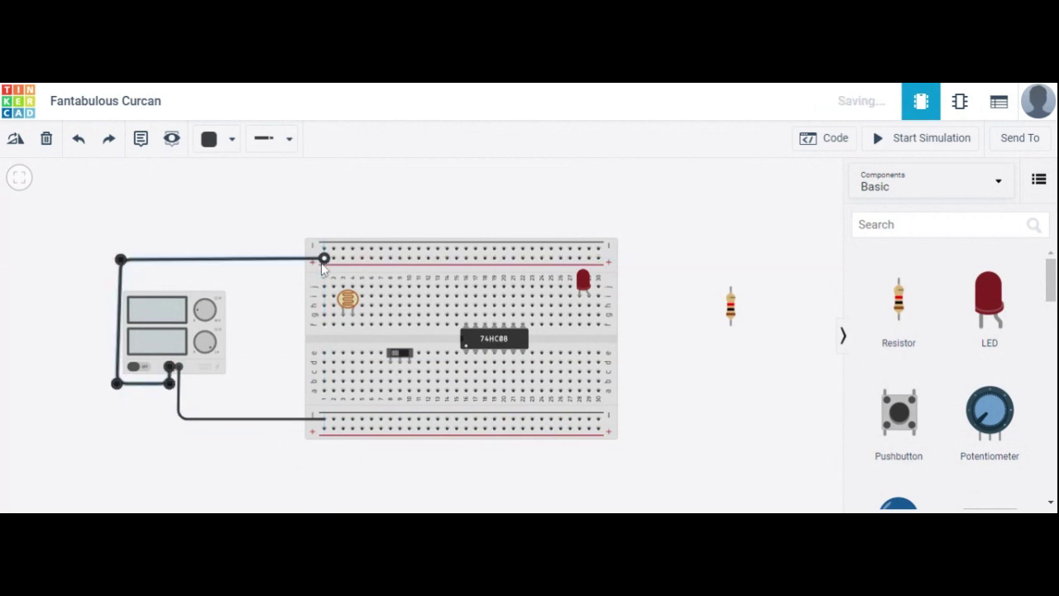
Set the wire from the power supply's positive terminal to red and check the power supply's settings
{"action": "left_click", "coordinate": [232, 140]}
{"action": "left_click", "coordinate": [229, 216]}
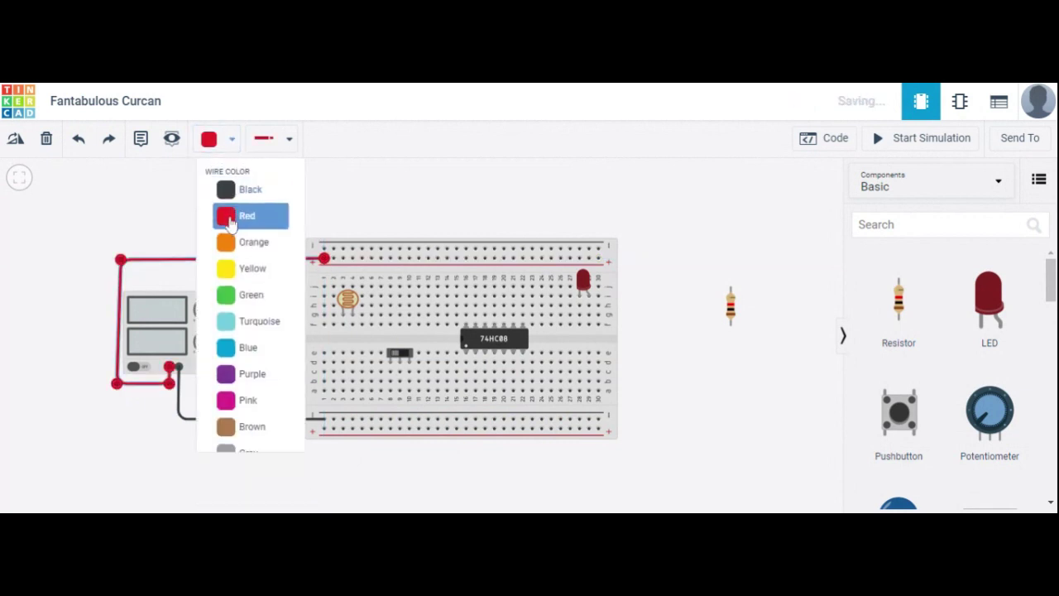
{"action": "left_click", "coordinate": [168, 225]}
{"action": "left_click", "coordinate": [160, 329]}
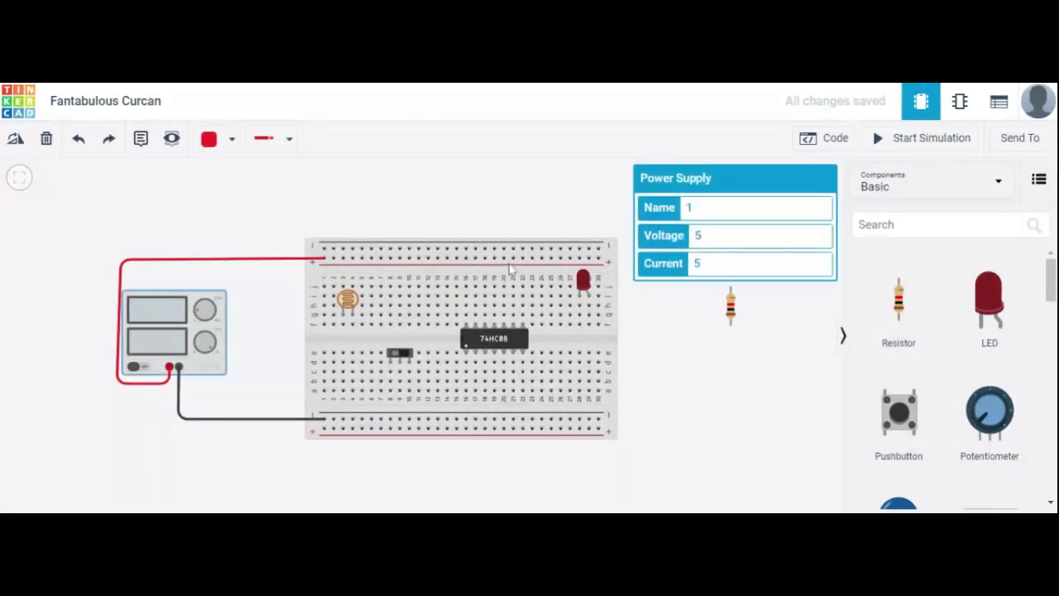
{"action": "left_click", "coordinate": [123, 230]}
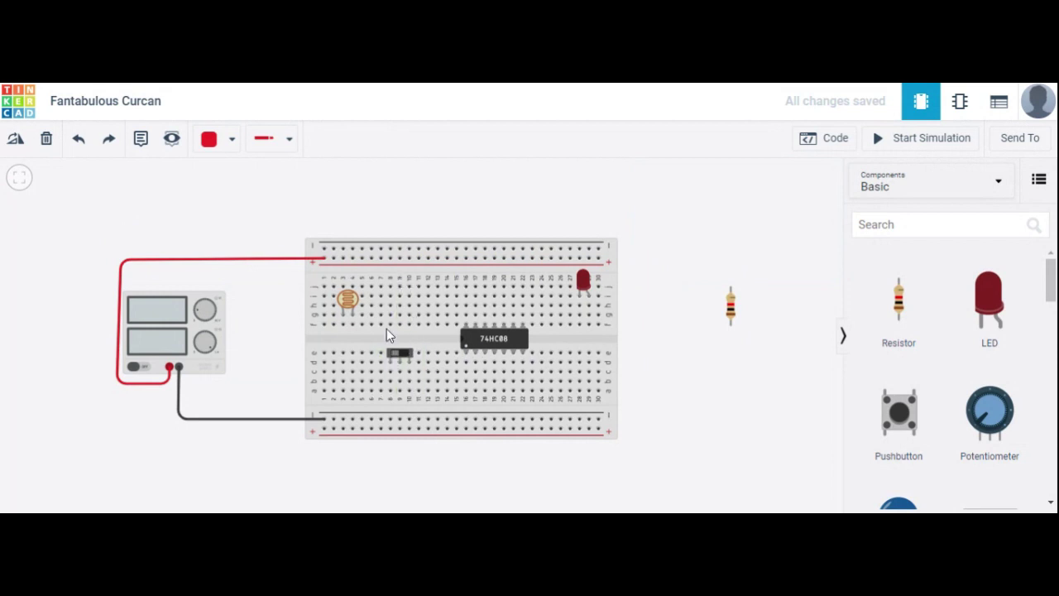
Add two red wires from the upper positive rail to row j, at columns 8 and 16
{"action": "left_click", "coordinate": [391, 263]}
{"action": "left_click", "coordinate": [392, 287]}
{"action": "left_click", "coordinate": [466, 259]}
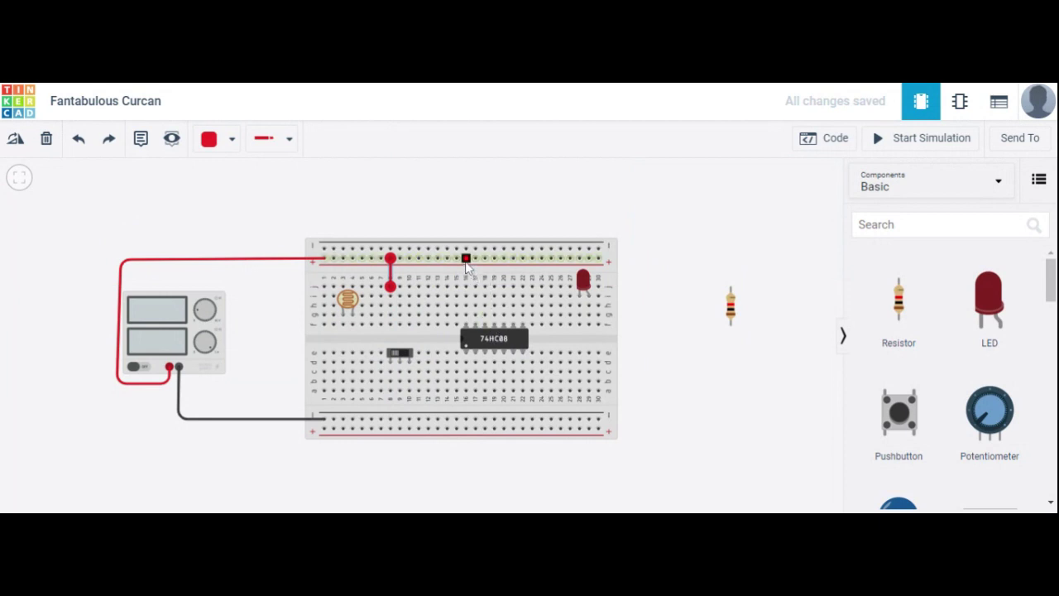
{"action": "left_click", "coordinate": [466, 287]}
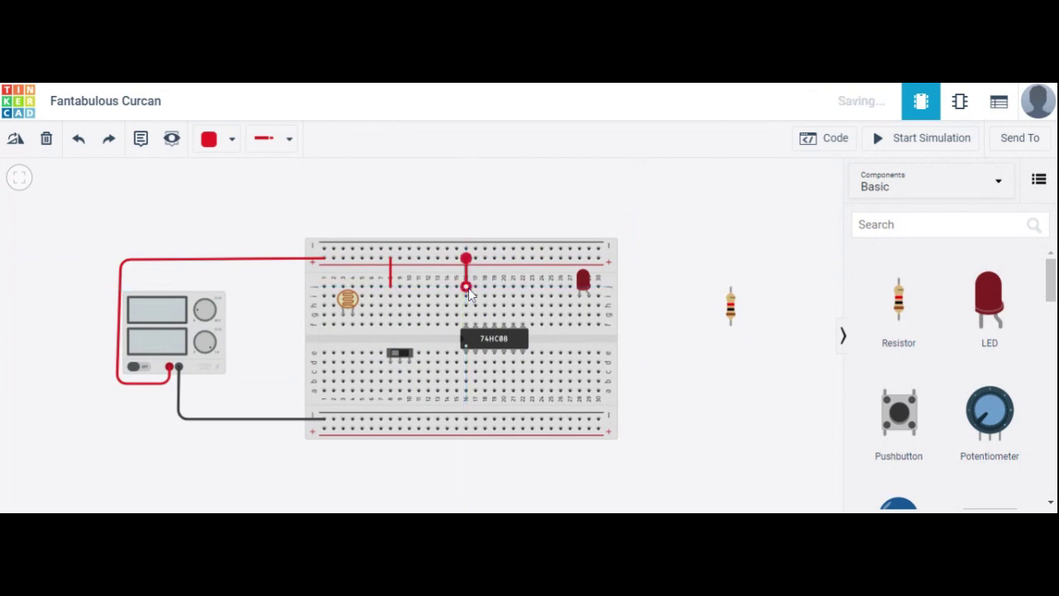
{"action": "left_click", "coordinate": [672, 372]}
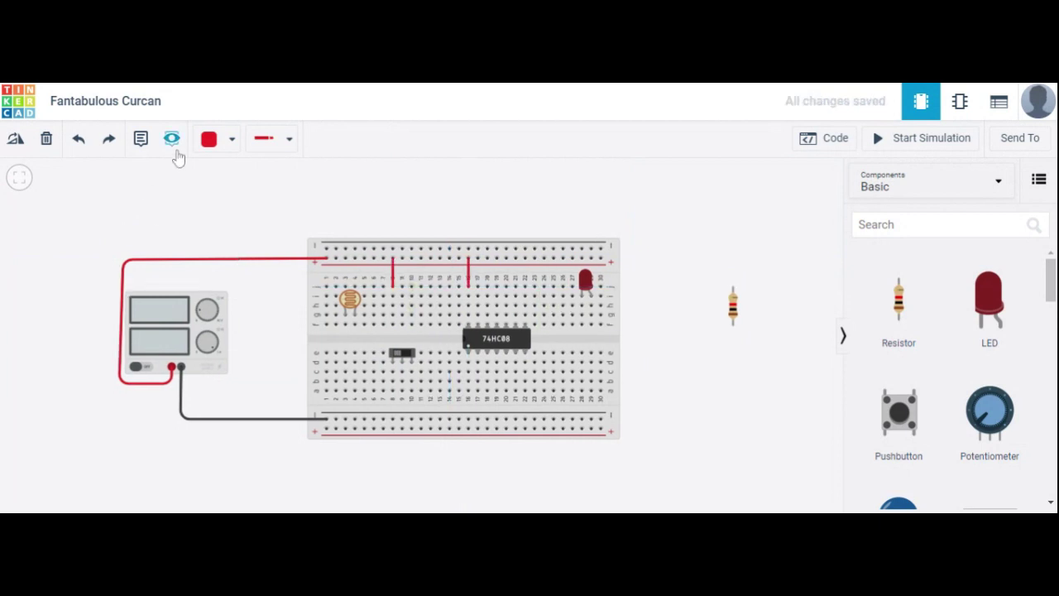
Add black wires to the lower negative rail from the chip's ground column 22 and the slideswitch's column 10
{"action": "left_click", "coordinate": [225, 140]}
{"action": "left_click", "coordinate": [244, 188]}
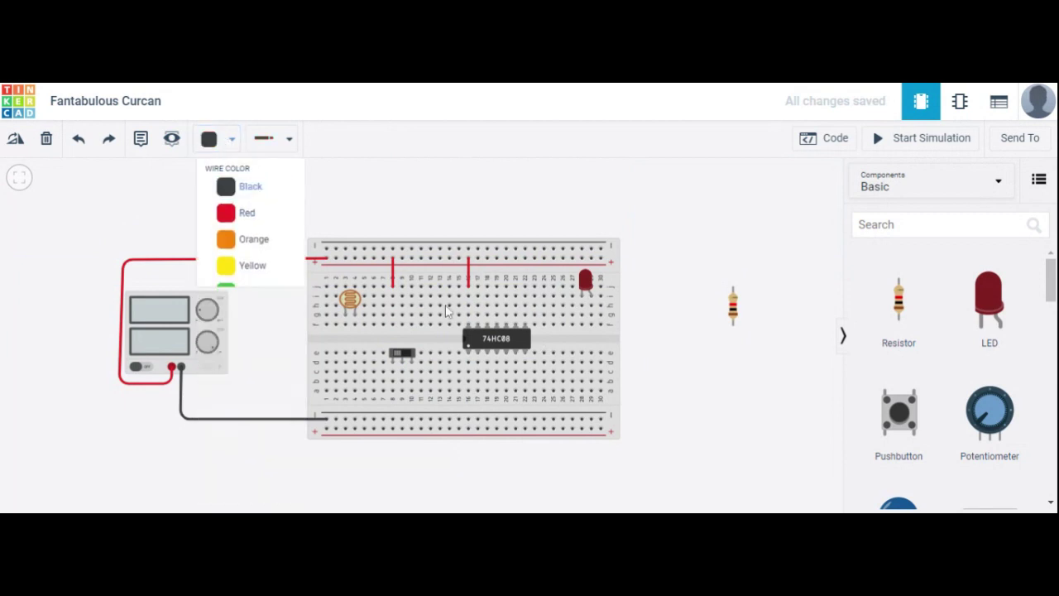
{"action": "left_click", "coordinate": [524, 390]}
{"action": "left_click", "coordinate": [525, 419]}
{"action": "left_click", "coordinate": [409, 473]}
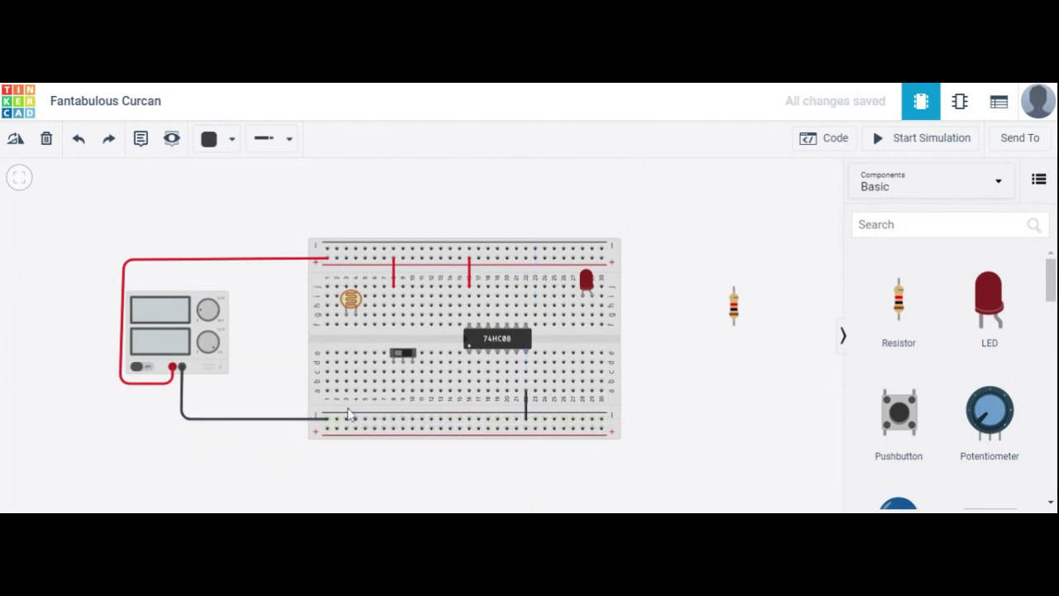
{"action": "left_click", "coordinate": [413, 392]}
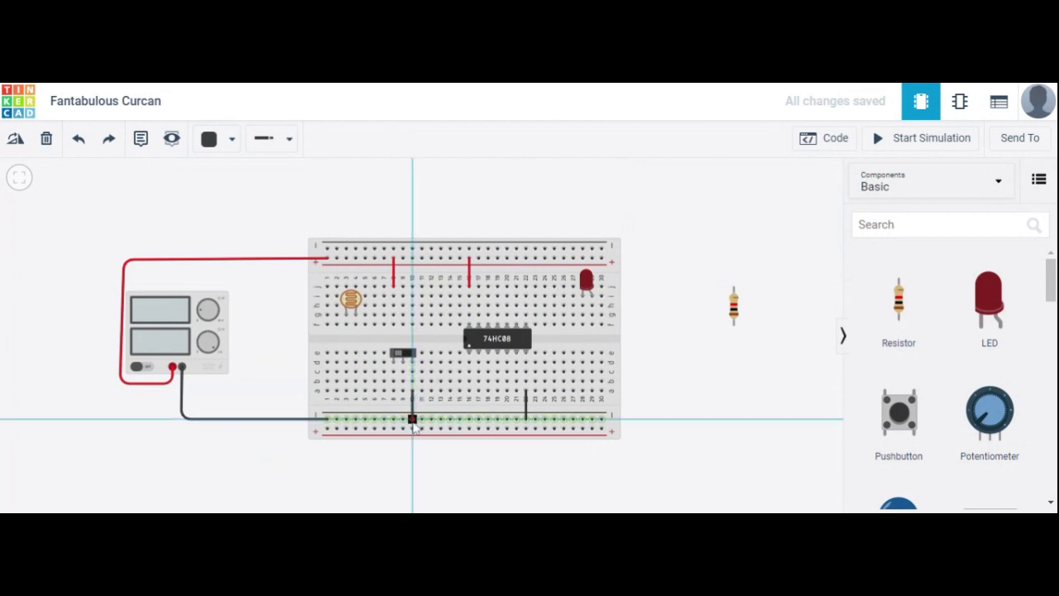
{"action": "left_click", "coordinate": [412, 420]}
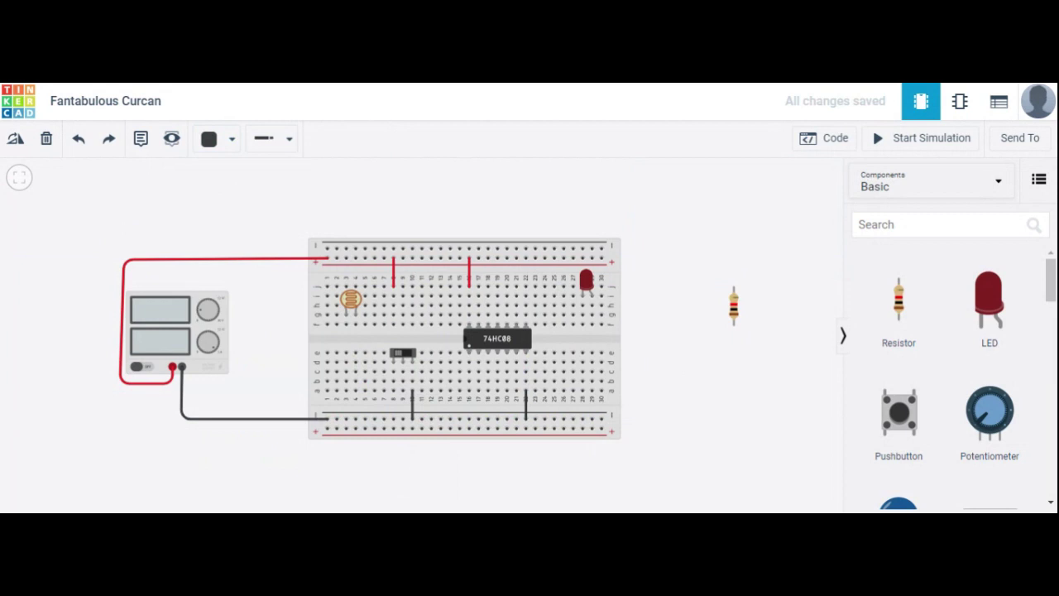
Wire the slideswitch's middle terminal at column 9 to the chip's first input at column 16 in row c, coloured green
{"action": "left_click", "coordinate": [404, 373]}
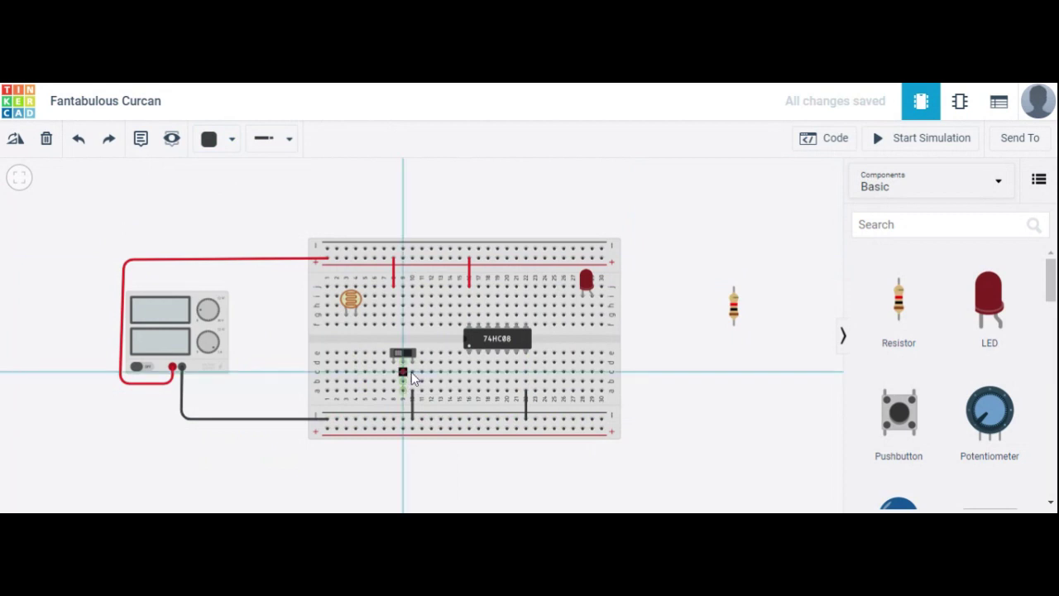
{"action": "left_click", "coordinate": [468, 372]}
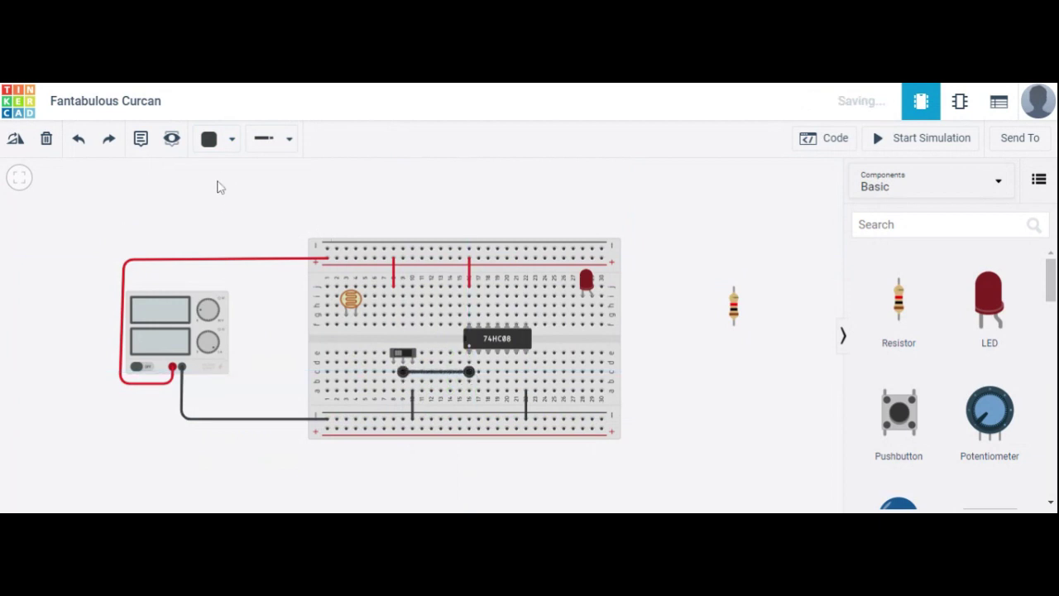
{"action": "left_click", "coordinate": [221, 141]}
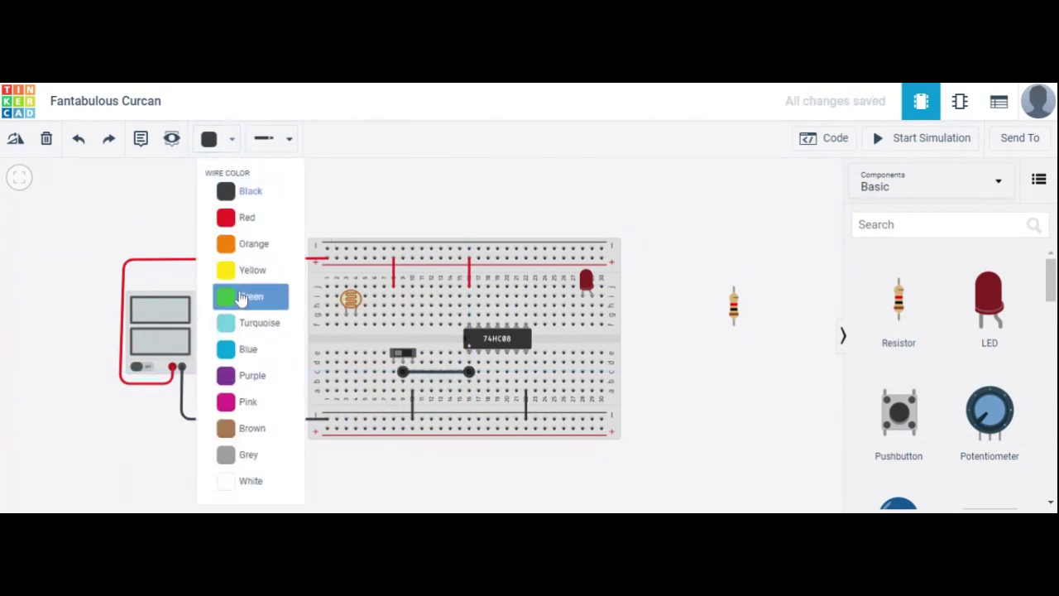
{"action": "left_click", "coordinate": [241, 298]}
{"action": "left_click", "coordinate": [374, 168]}
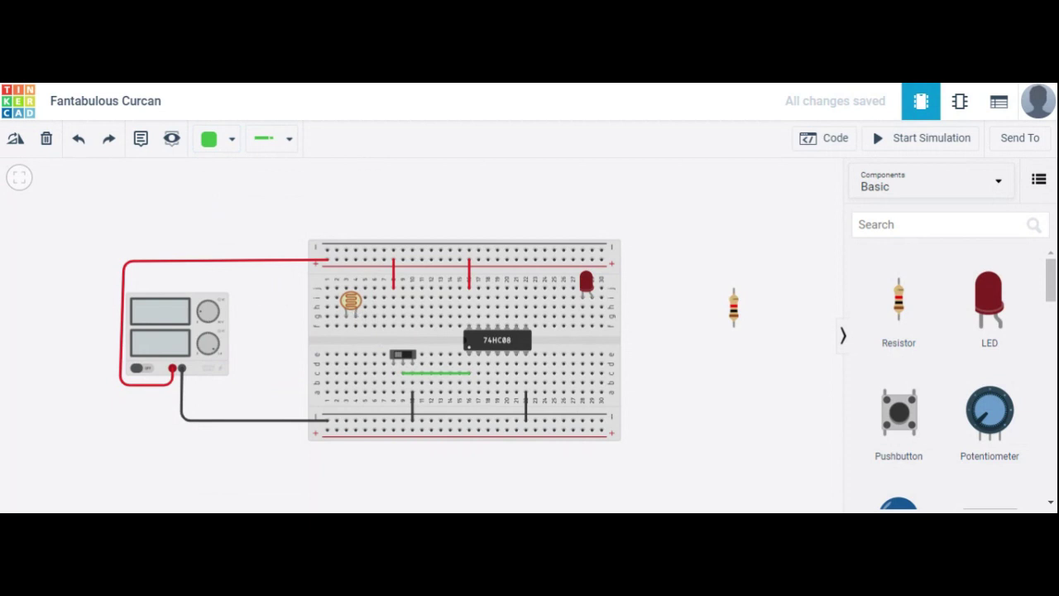
Connect the upper positive rail to the photoresistor's column 4 in row j with a red wire
{"action": "left_click", "coordinate": [364, 260]}
{"action": "left_click", "coordinate": [356, 288]}
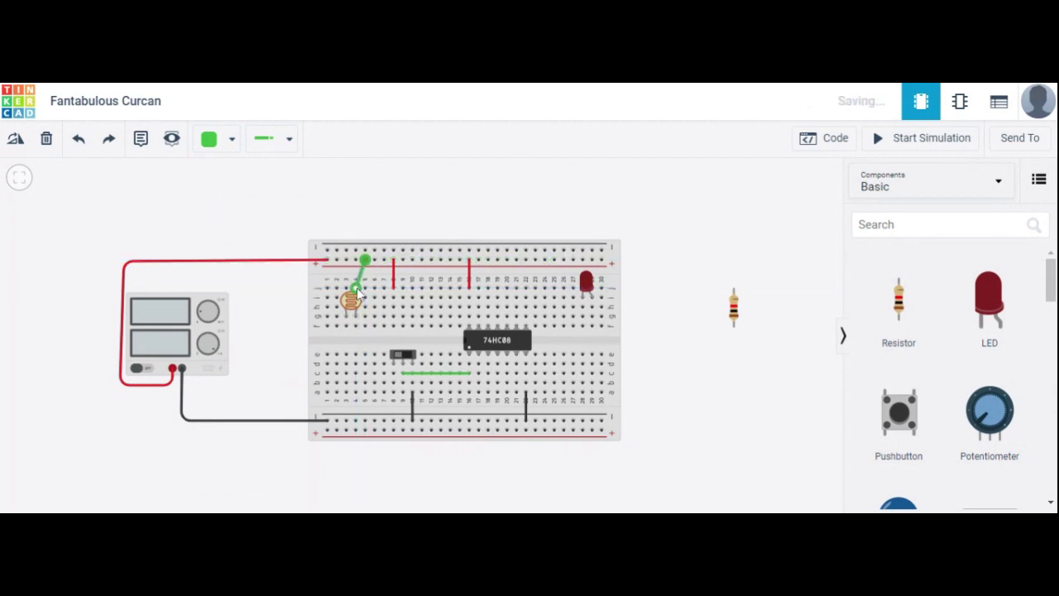
{"action": "left_click", "coordinate": [231, 139]}
{"action": "left_click", "coordinate": [244, 220]}
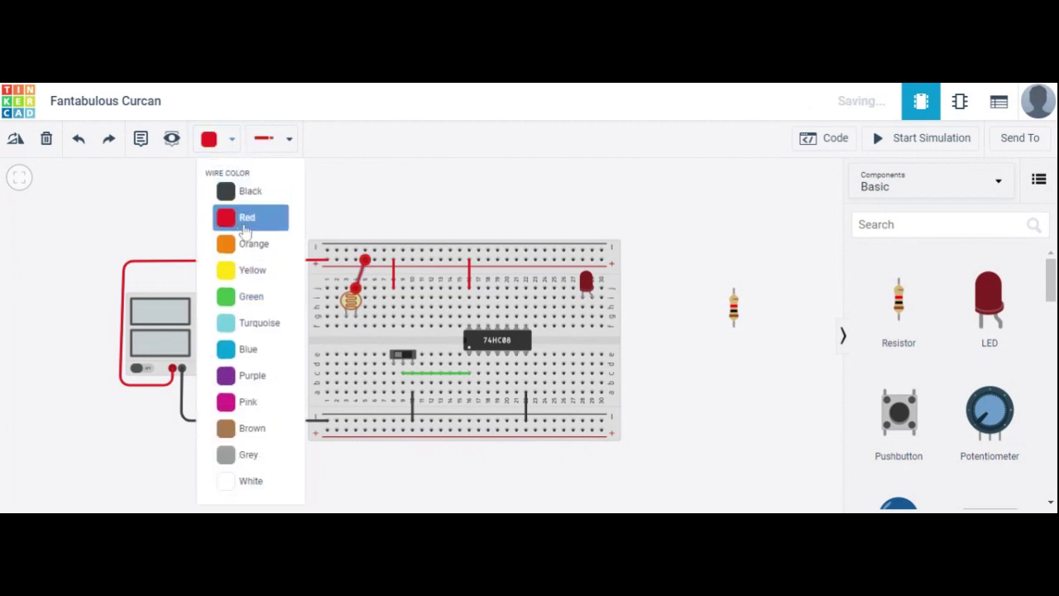
{"action": "left_click", "coordinate": [398, 225]}
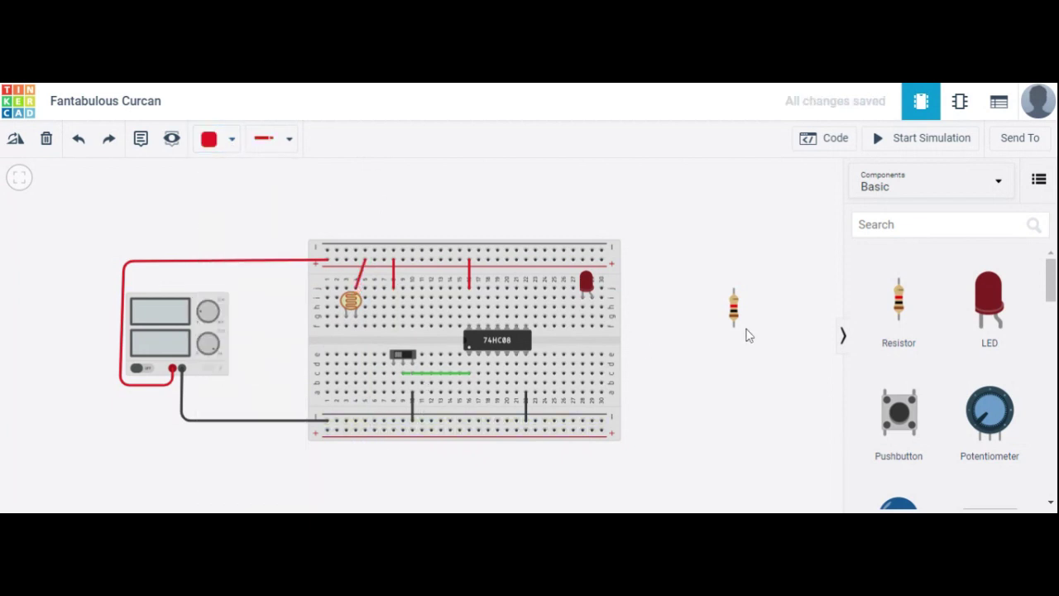
Move the loose resistor across the centre gap at column 3 and ground its lower end to the negative rail with a black wire
{"action": "left_click", "coordinate": [734, 308]}
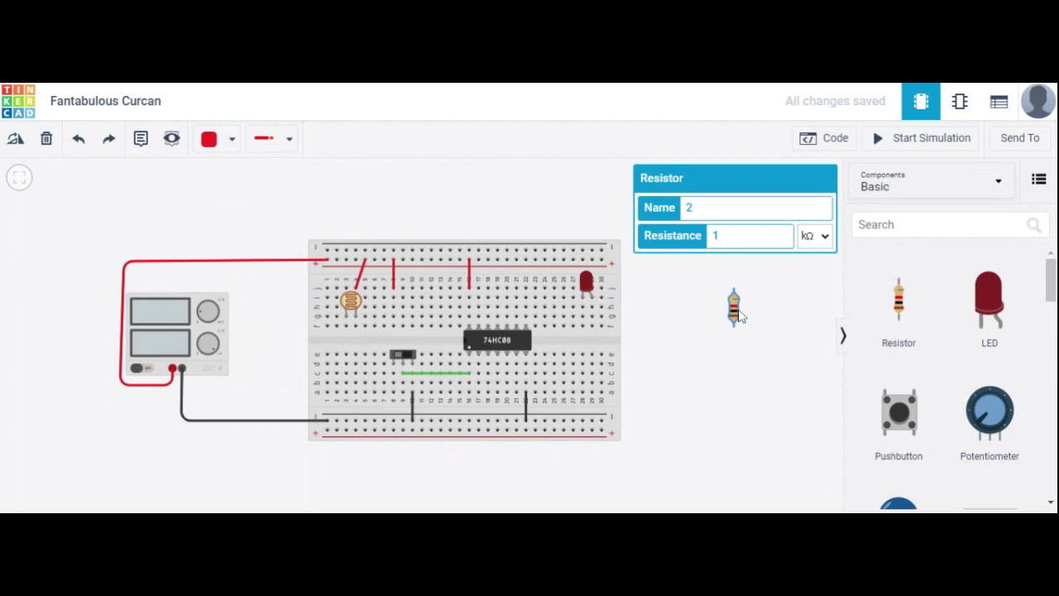
{"action": "left_click_drag", "start_coordinate": [741, 316], "coordinate": [358, 344]}
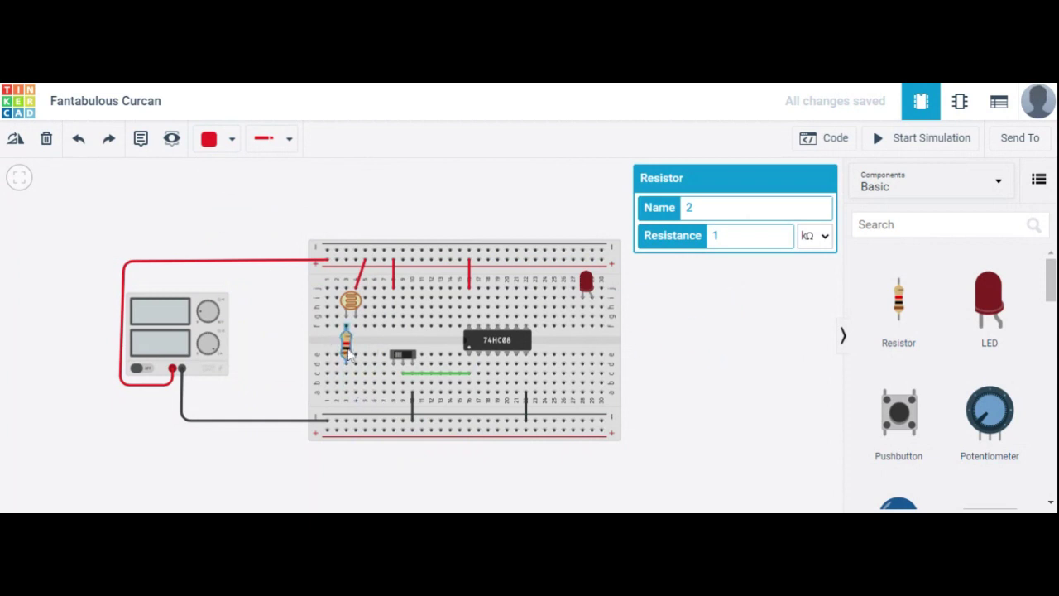
{"action": "left_click", "coordinate": [347, 395]}
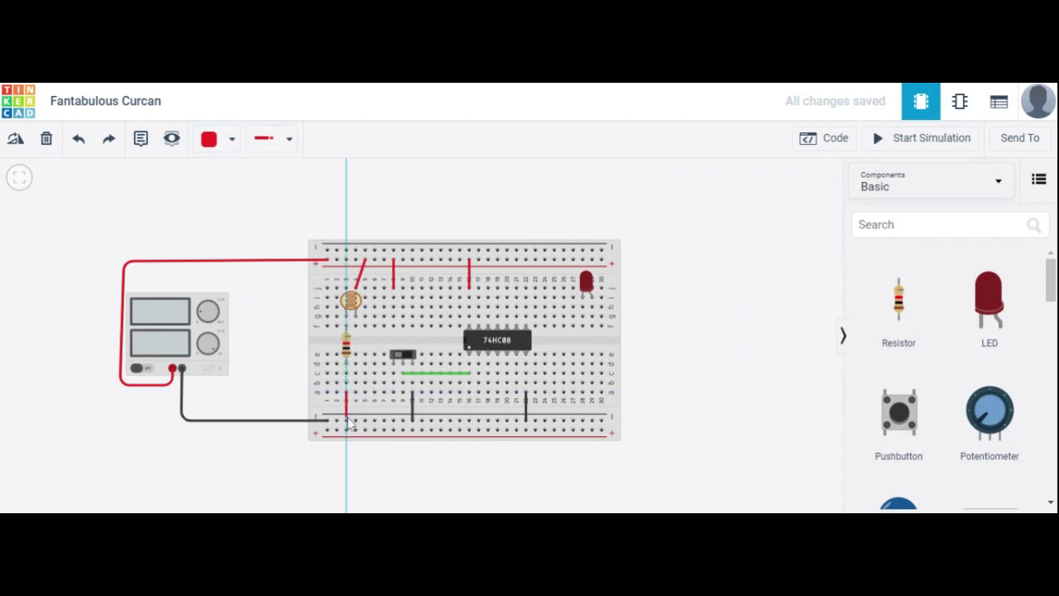
{"action": "left_click", "coordinate": [346, 420]}
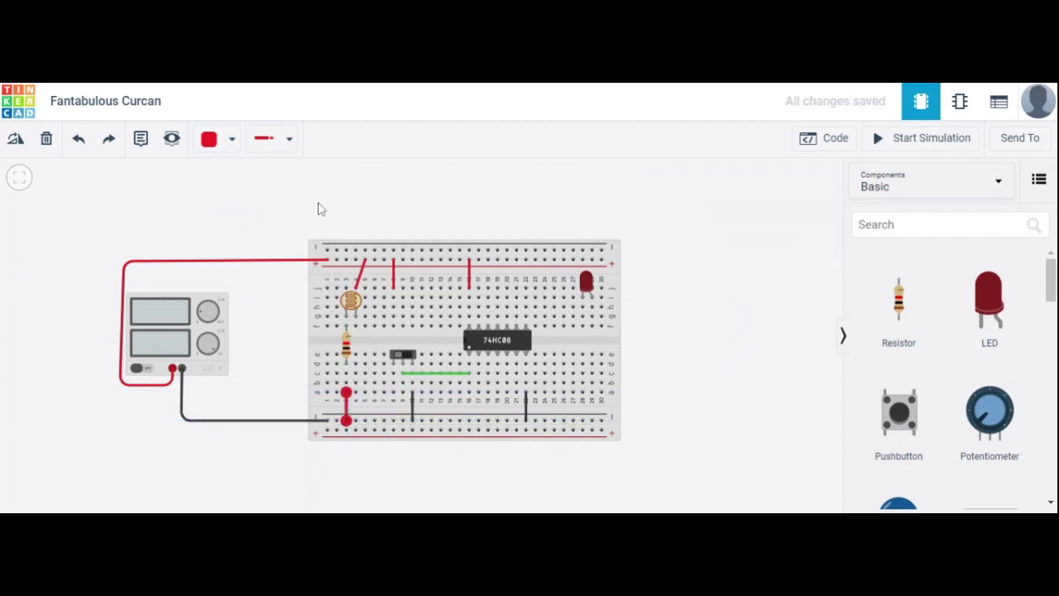
{"action": "left_click", "coordinate": [232, 142]}
{"action": "left_click", "coordinate": [228, 190]}
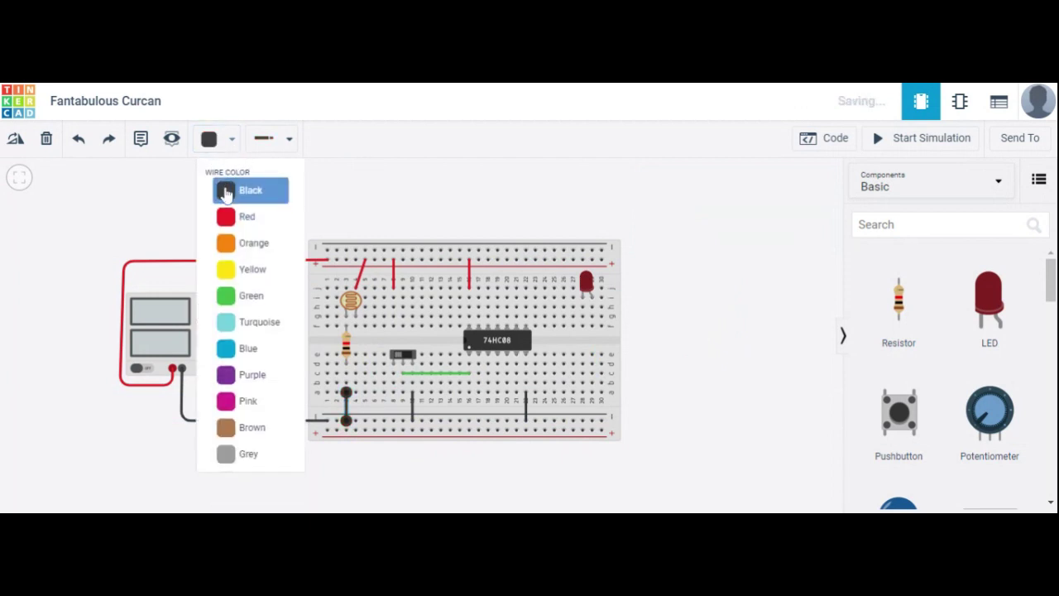
Place a second resistor across the centre gap at the LED's column 28 and ground it to the lower negative rail with a black wire
{"action": "left_click", "coordinate": [585, 296]}
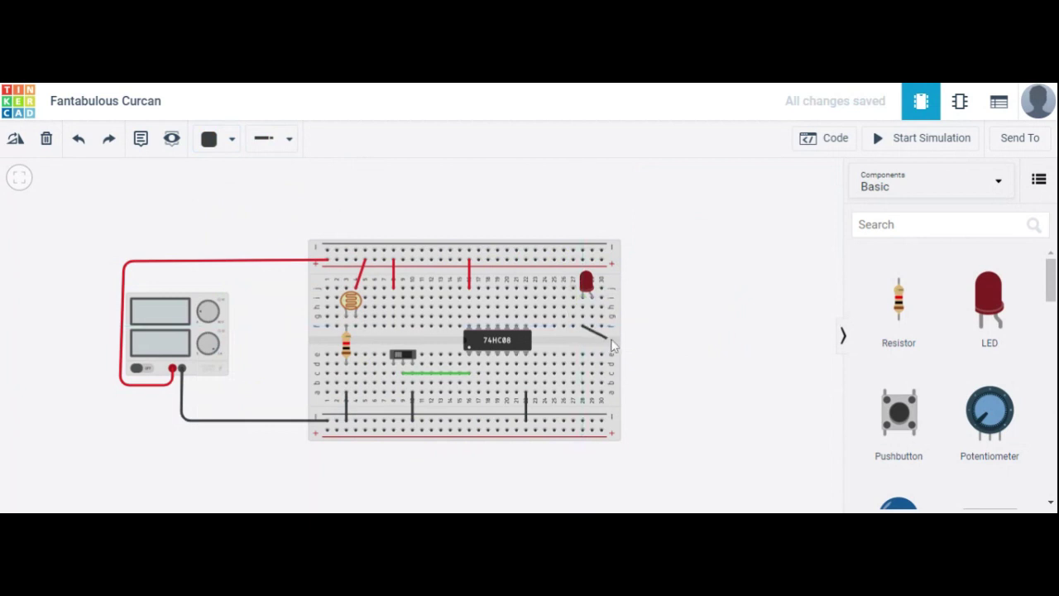
{"action": "key", "text": "Escape"}
{"action": "left_click_drag", "start_coordinate": [904, 306], "coordinate": [583, 356]}
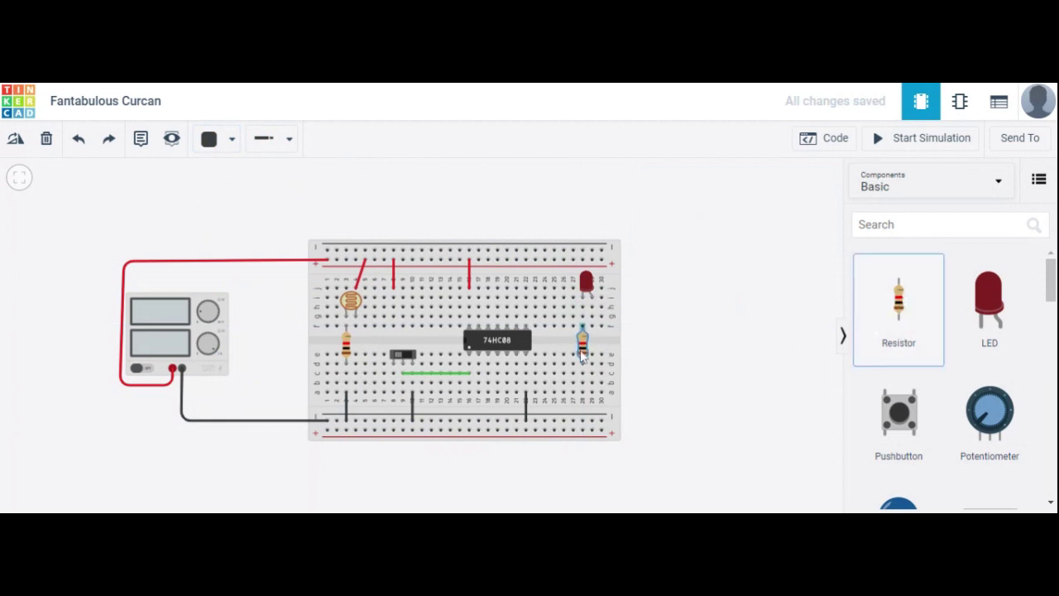
{"action": "left_click", "coordinate": [583, 422]}
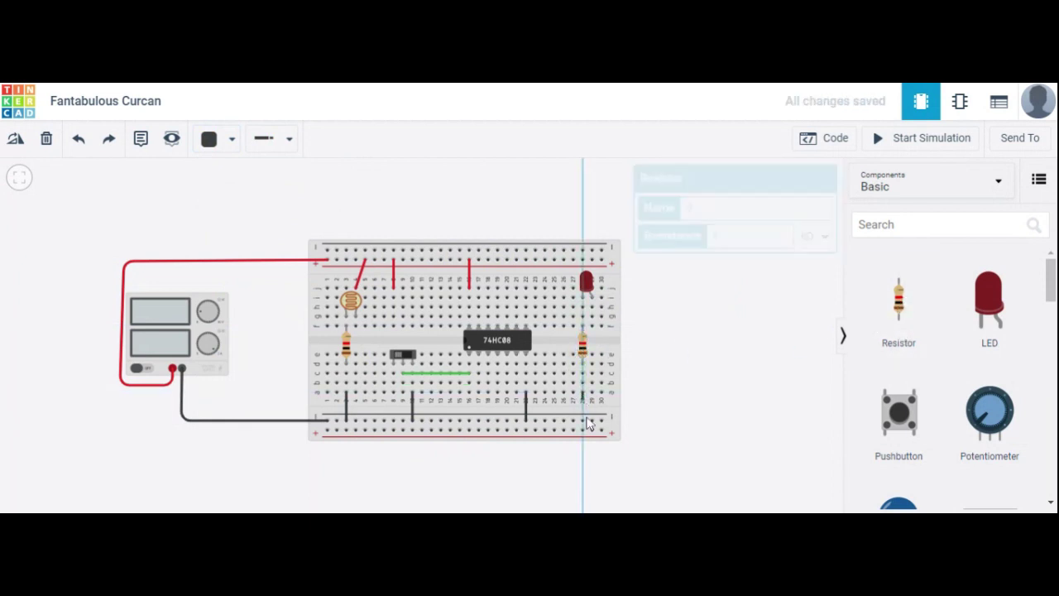
{"action": "left_click", "coordinate": [583, 393]}
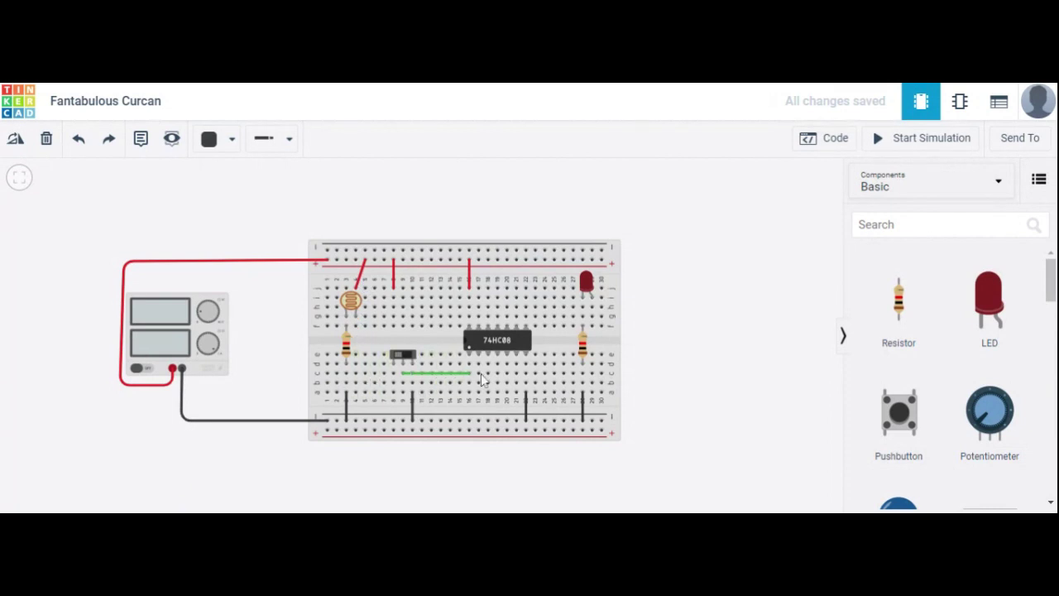
Wire the photoresistor and resistor junction at column 3 to the chip's second input at column 17, coloured green
{"action": "left_click", "coordinate": [347, 328]}
{"action": "left_click", "coordinate": [478, 392]}
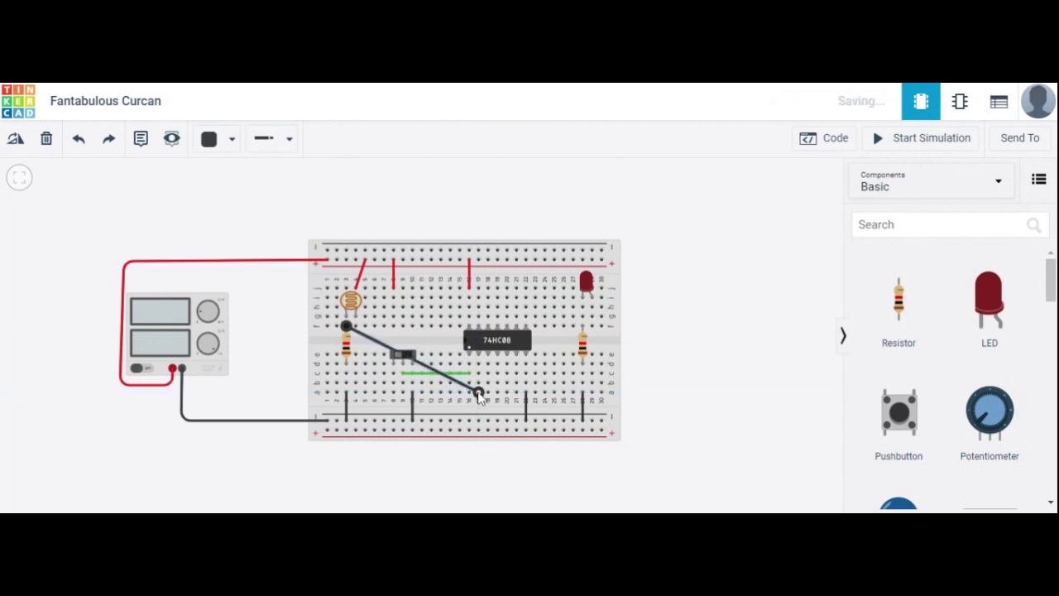
{"action": "left_click", "coordinate": [232, 140]}
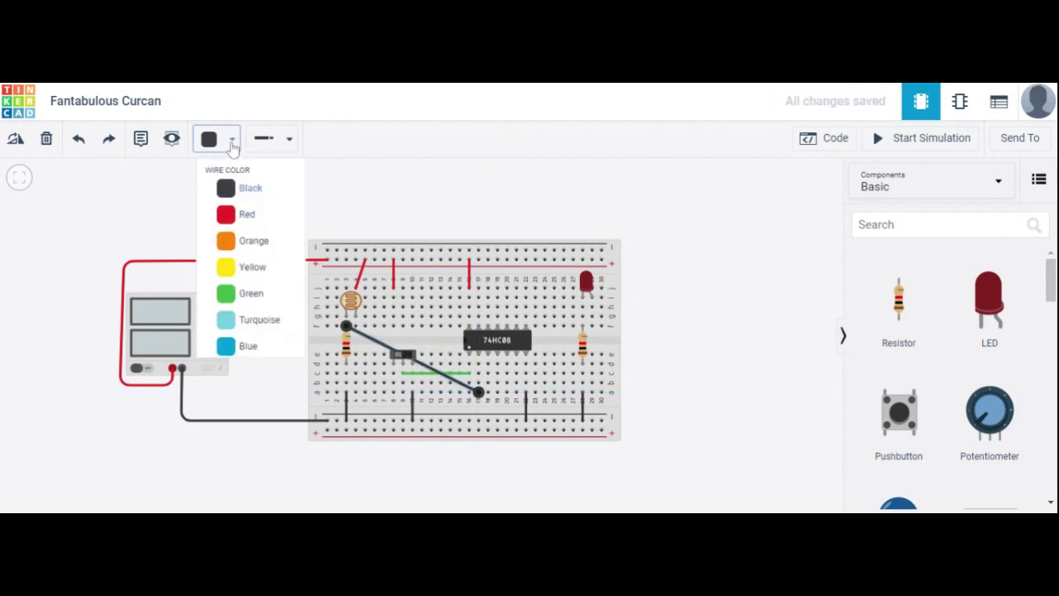
{"action": "left_click", "coordinate": [258, 298]}
{"action": "left_click", "coordinate": [462, 207]}
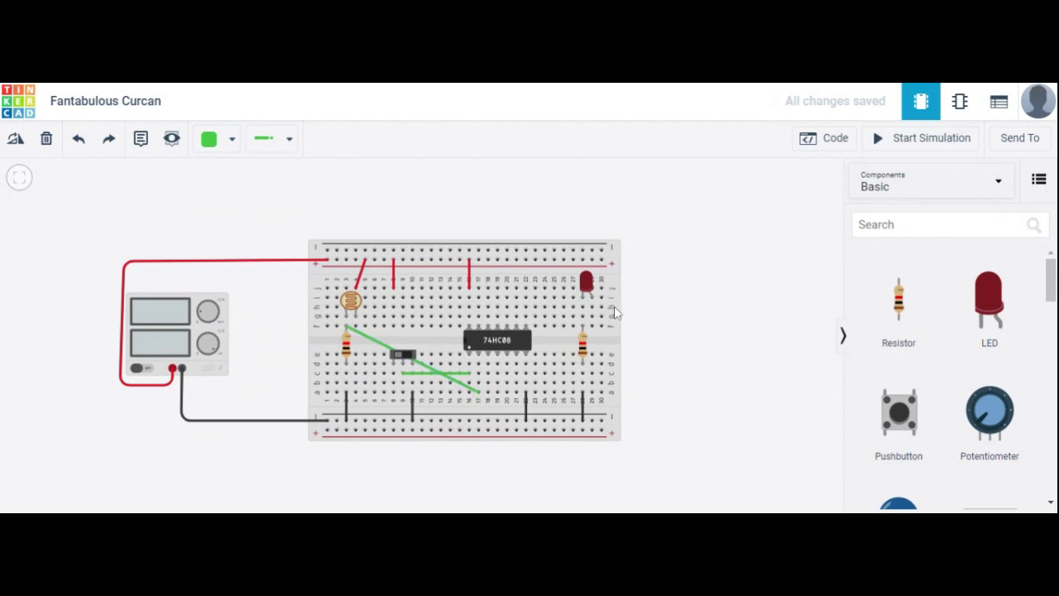
Connect the chip's output at column 18 to the LED's column 29 in row f with a green wire
{"action": "left_click", "coordinate": [488, 373]}
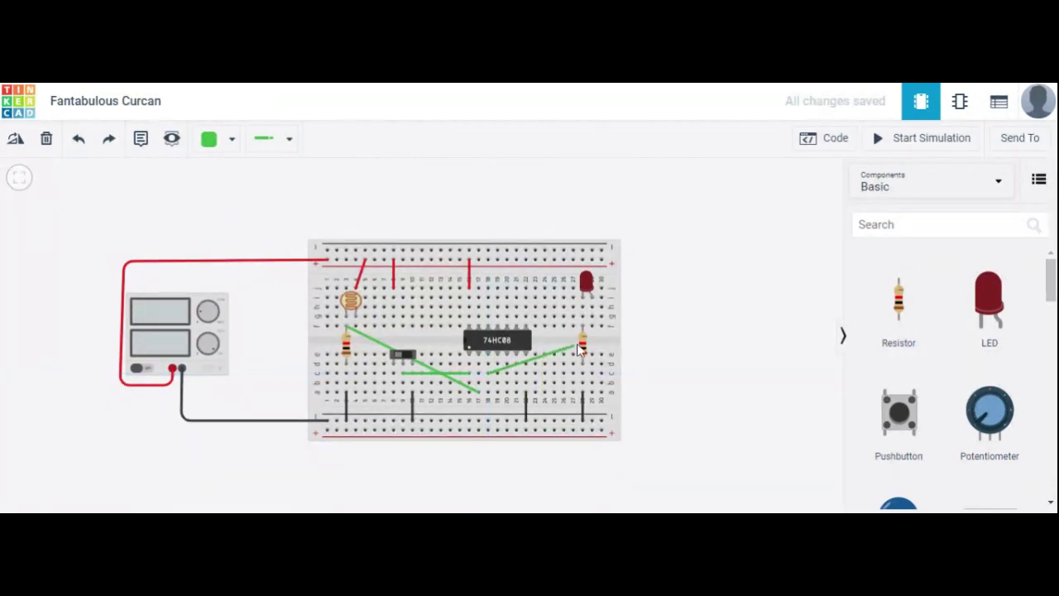
{"action": "left_click", "coordinate": [593, 328]}
{"action": "left_click", "coordinate": [825, 338]}
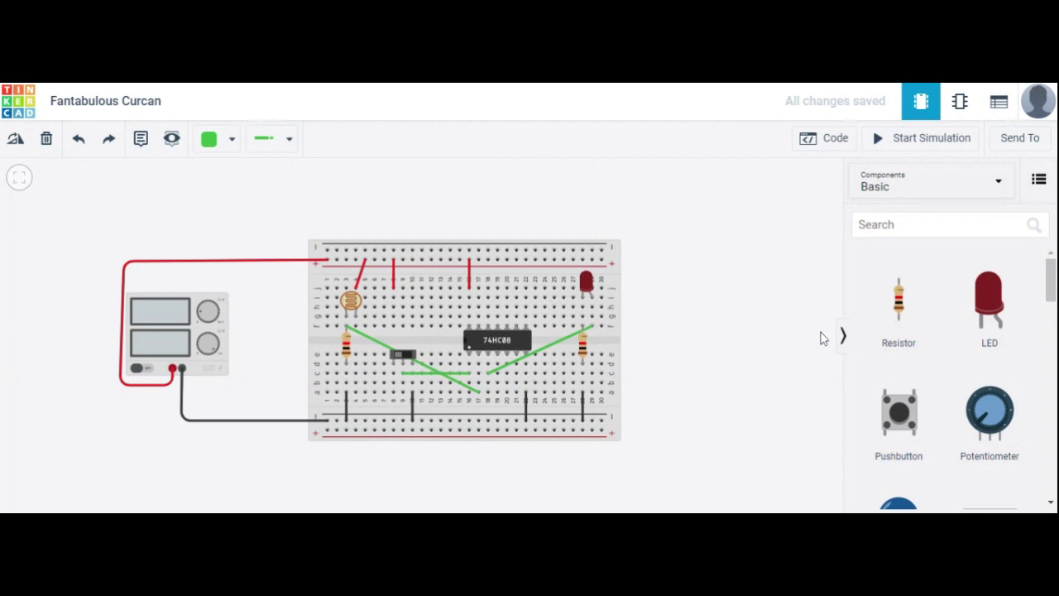
Search the components for a buzzer and place the piezo in the empty workspace just to the right of the breadboard
{"action": "left_click", "coordinate": [943, 224]}
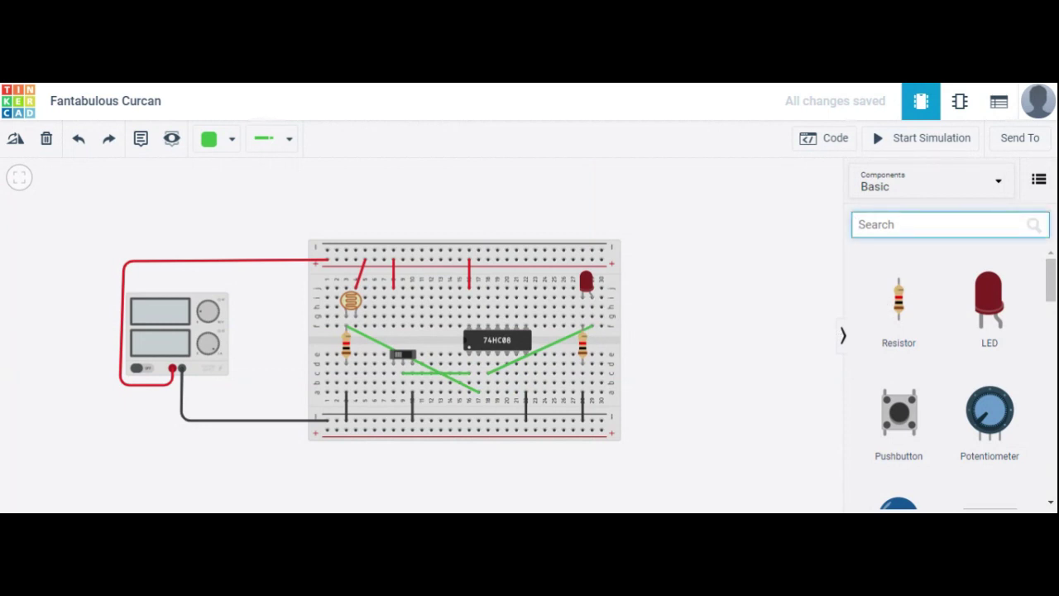
{"action": "type", "text": "bu"}
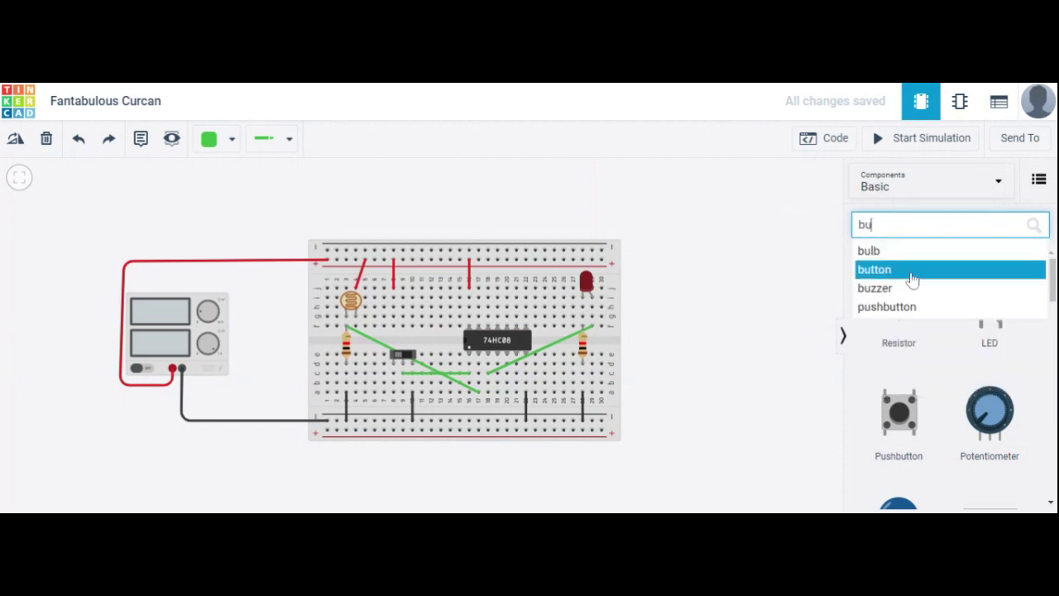
{"action": "left_click", "coordinate": [910, 291]}
{"action": "left_click_drag", "start_coordinate": [901, 307], "coordinate": [723, 334]}
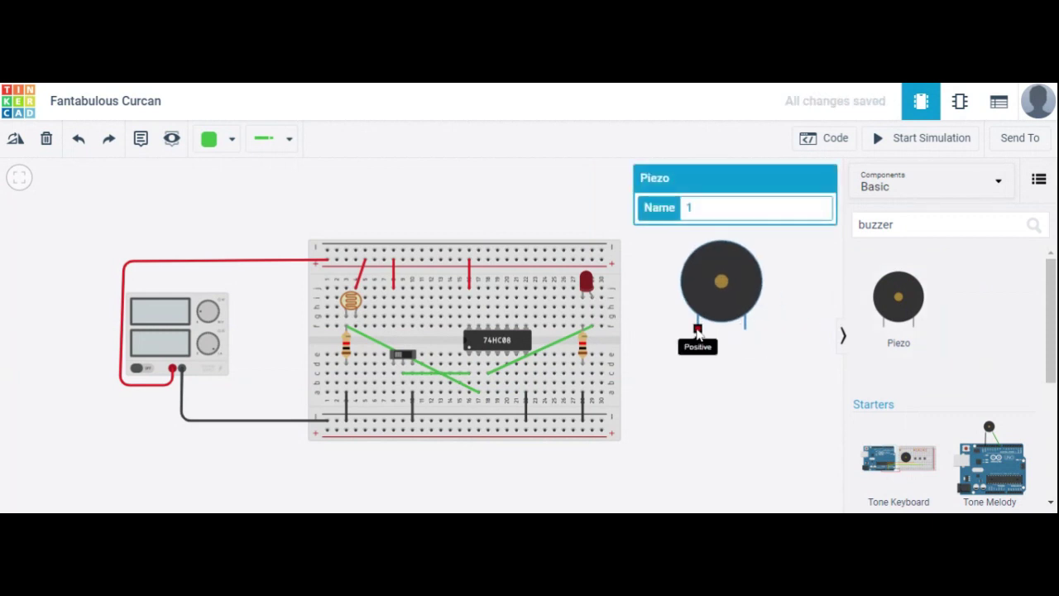
{"action": "left_click_drag", "start_coordinate": [720, 269], "coordinate": [681, 312]}
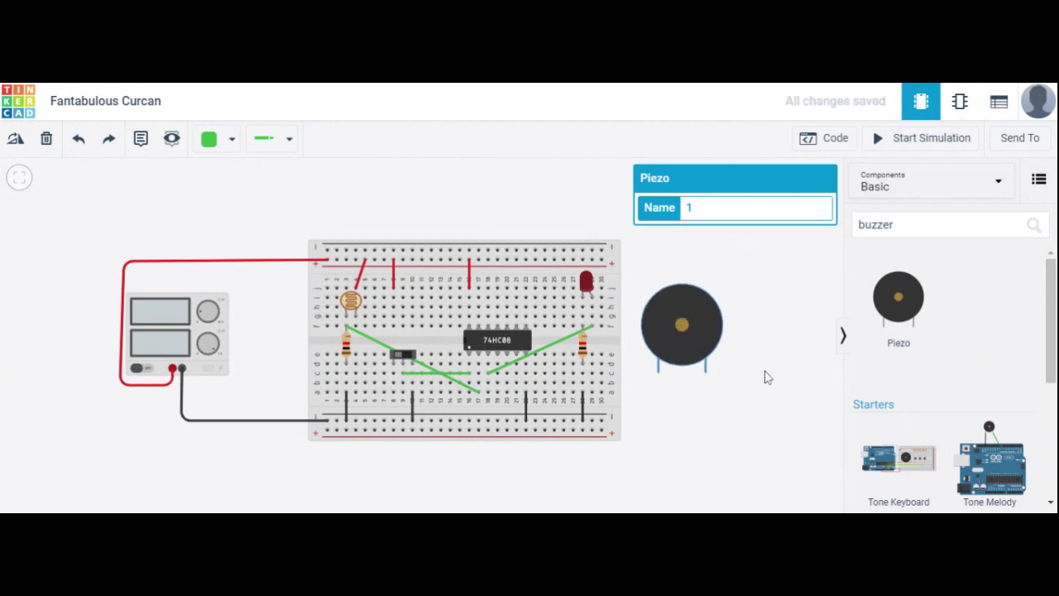
Wire the piezo's negative lead to the lower negative rail at the breadboard's right end and colour the wire black
{"action": "left_click", "coordinate": [676, 395]}
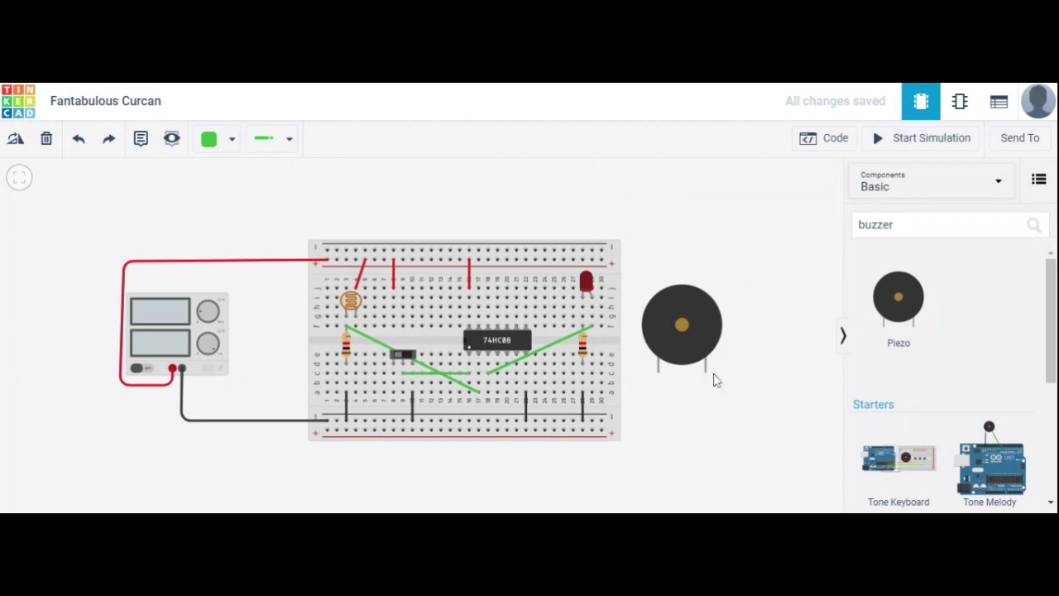
{"action": "left_click", "coordinate": [705, 370]}
{"action": "left_click", "coordinate": [601, 421]}
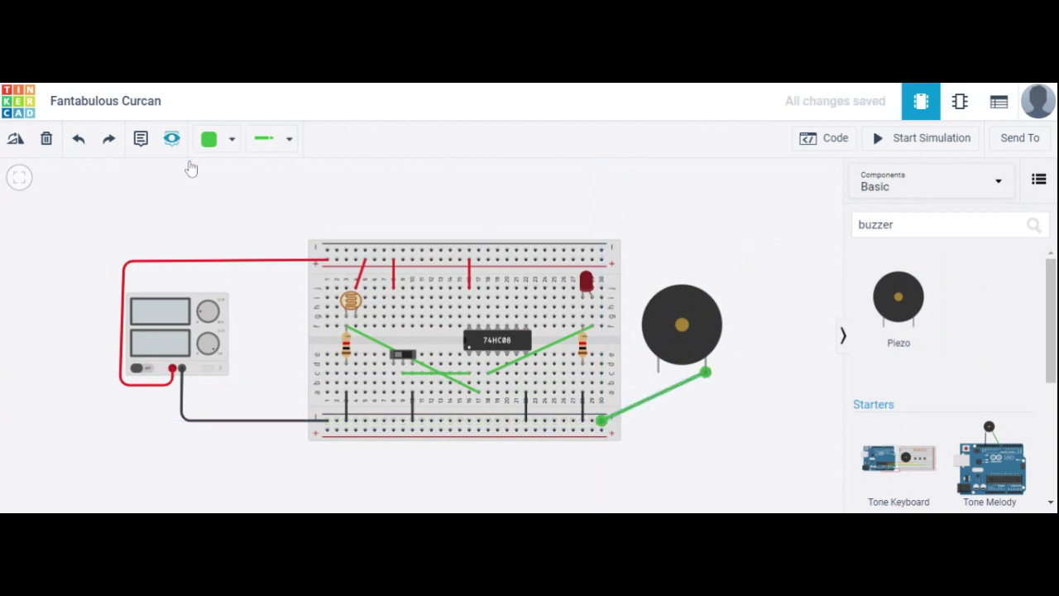
{"action": "left_click", "coordinate": [227, 142]}
{"action": "left_click", "coordinate": [230, 192]}
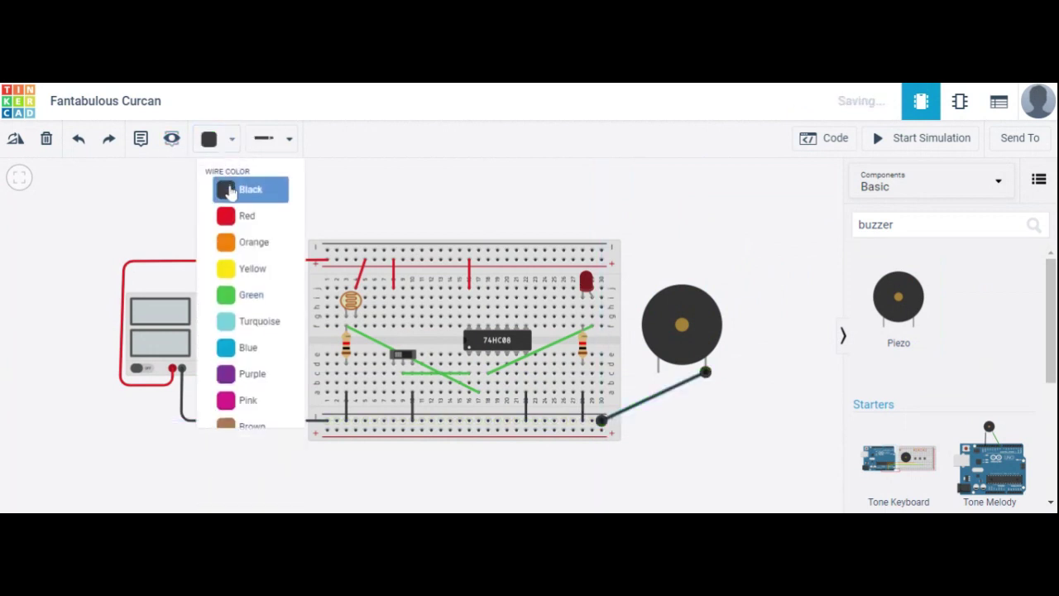
{"action": "left_click", "coordinate": [677, 186]}
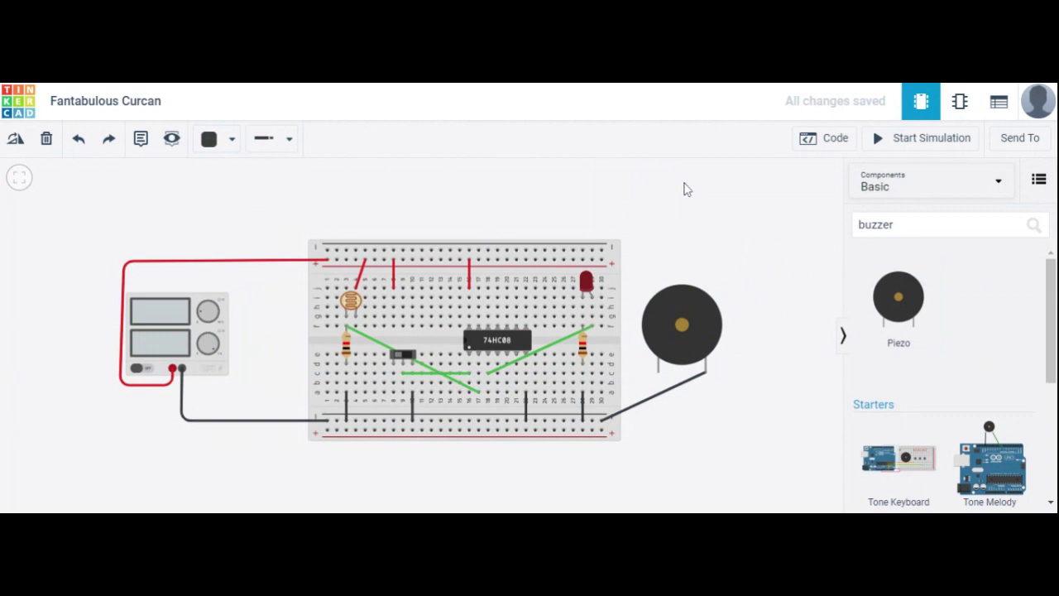
Wire the piezo's positive lead to the chip's output at column 18, row b, and colour the wire green
{"action": "left_click", "coordinate": [657, 370]}
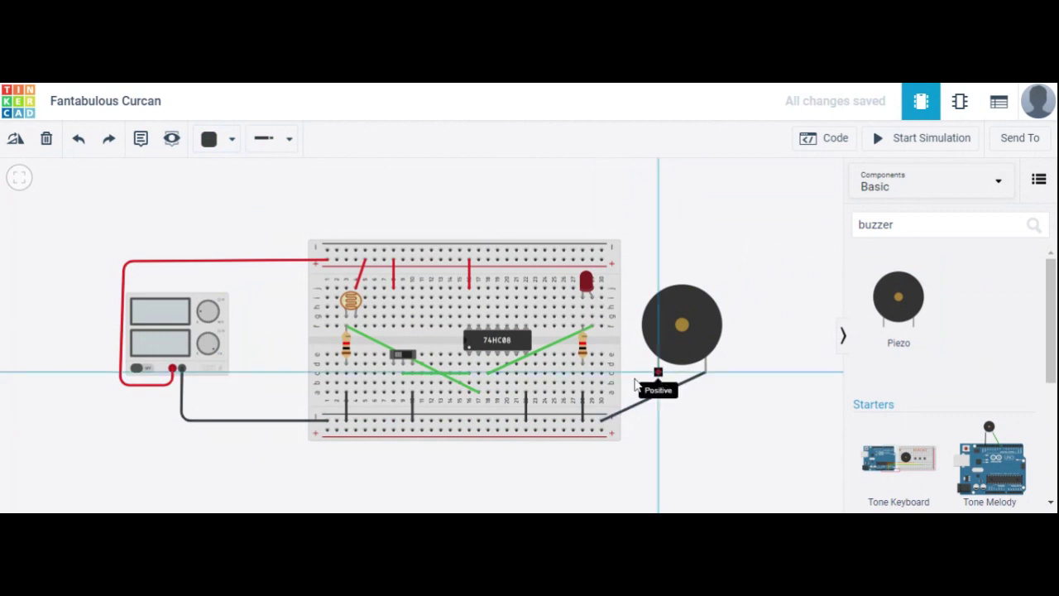
{"action": "left_click", "coordinate": [488, 384]}
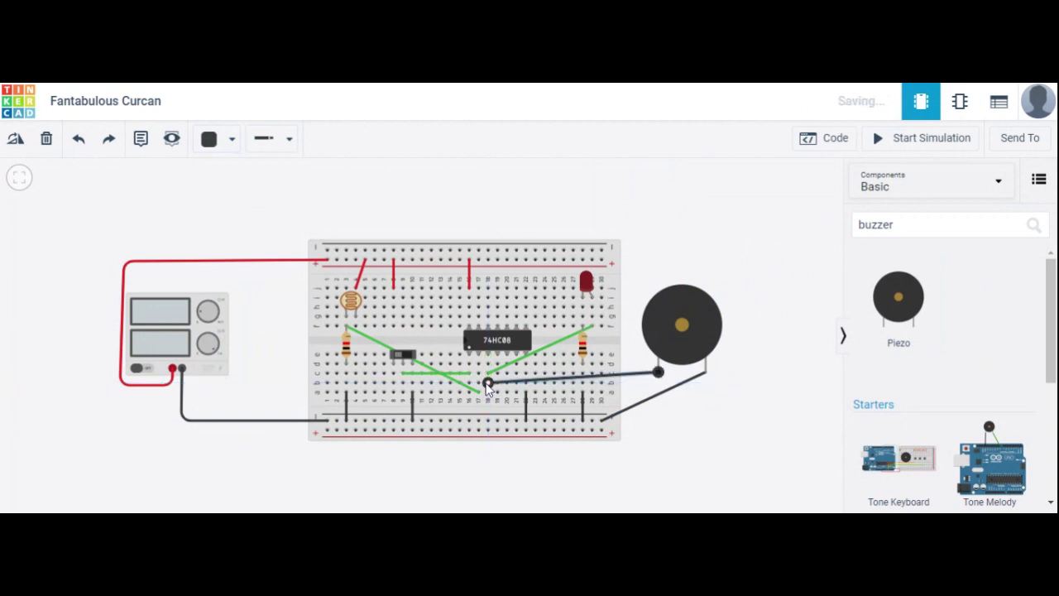
{"action": "left_click", "coordinate": [226, 141]}
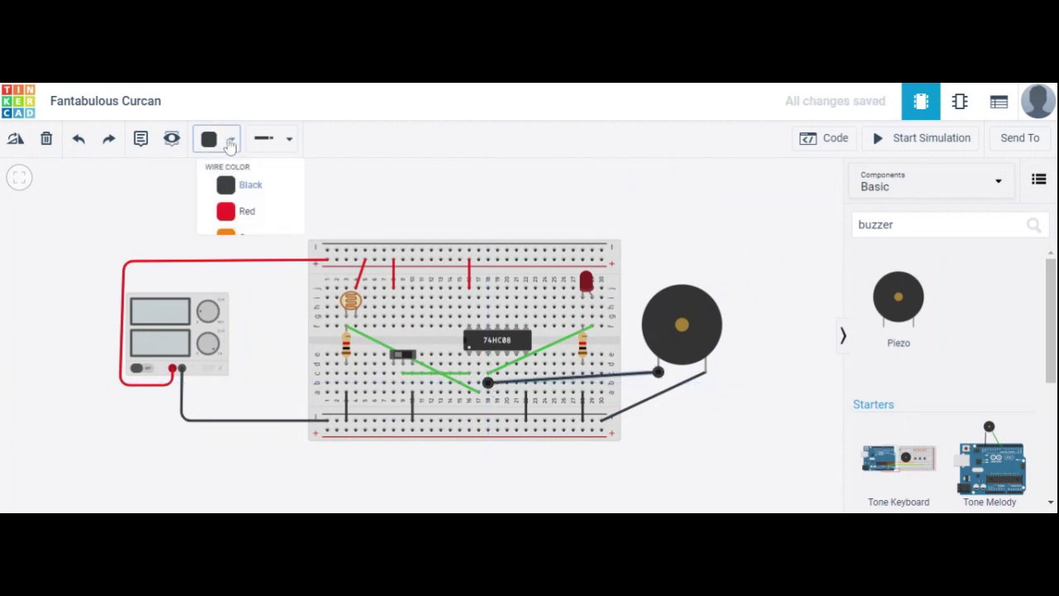
{"action": "left_click", "coordinate": [234, 217]}
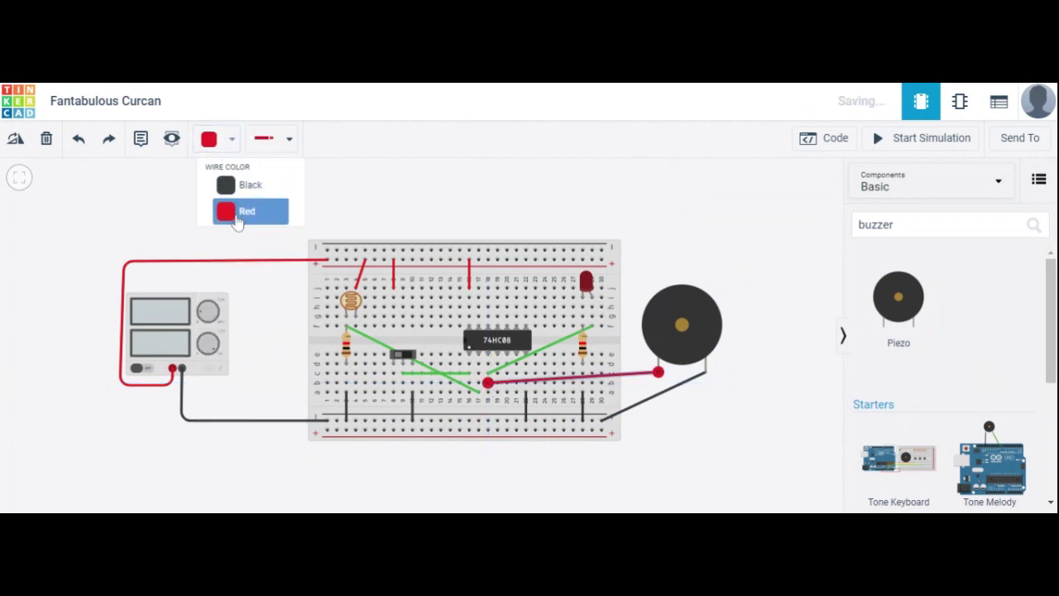
{"action": "left_click", "coordinate": [223, 142]}
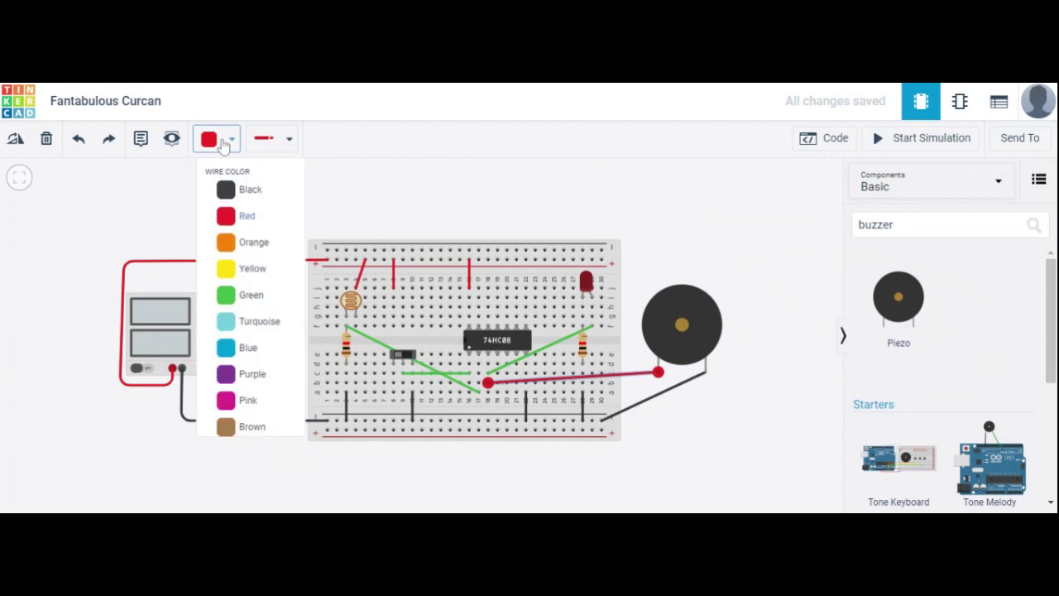
{"action": "left_click", "coordinate": [250, 296]}
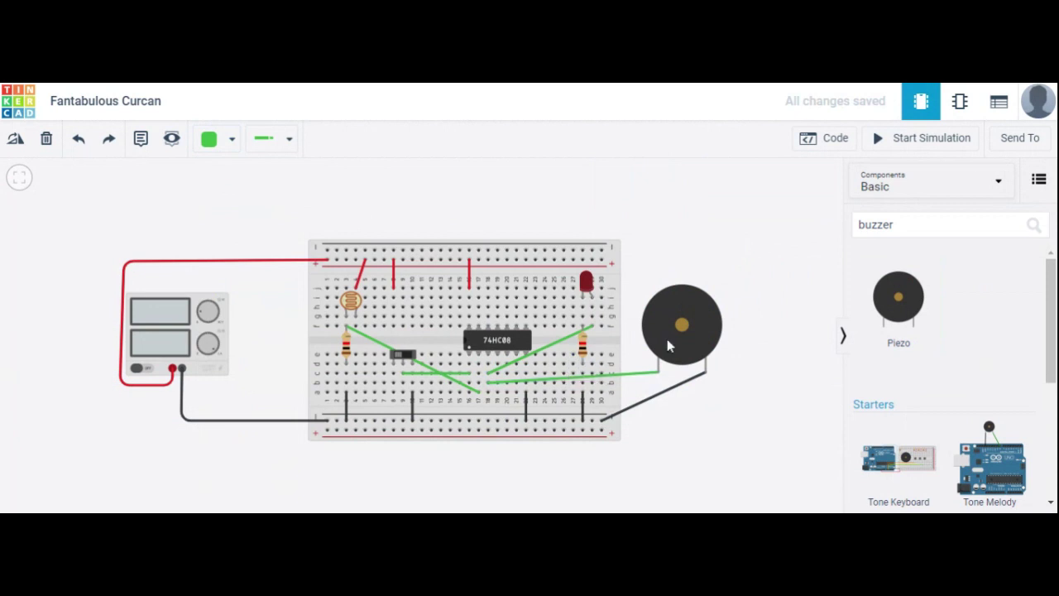
{"action": "left_click", "coordinate": [351, 303]}
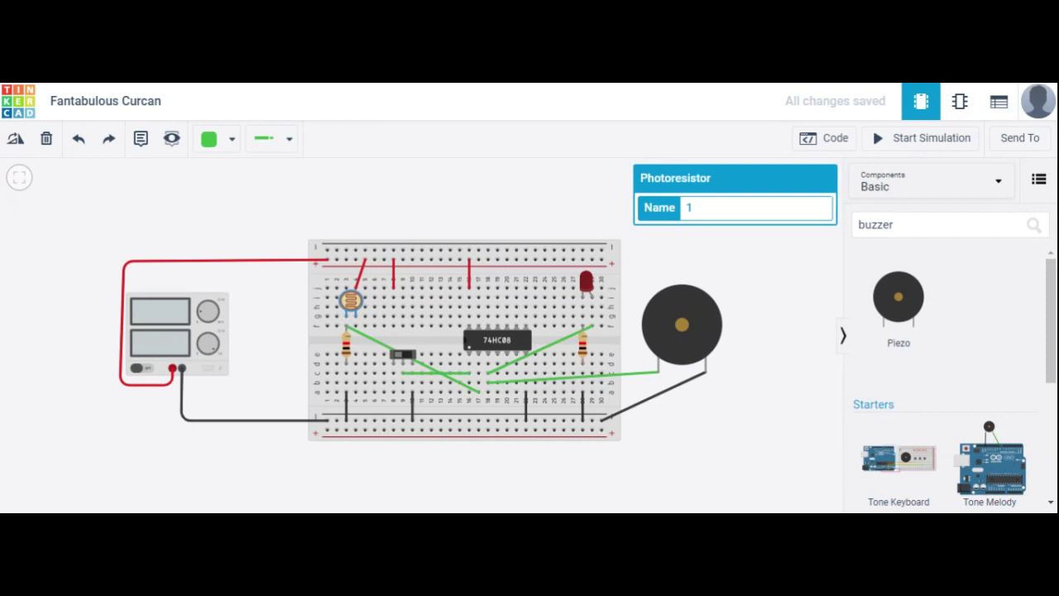
{"action": "left_click", "coordinate": [765, 277]}
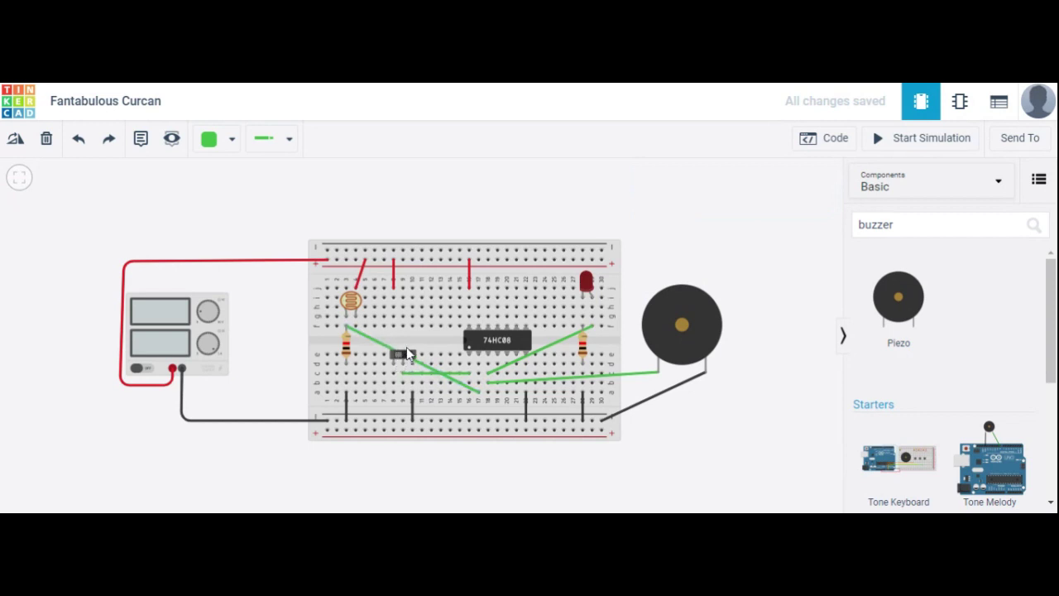
Replace the red wire at column 8 with a green one from the upper positive rail to row c below the slideswitch's left terminal
{"action": "left_click", "coordinate": [393, 273]}
{"action": "left_click", "coordinate": [395, 277]}
{"action": "key", "text": "Delete"}
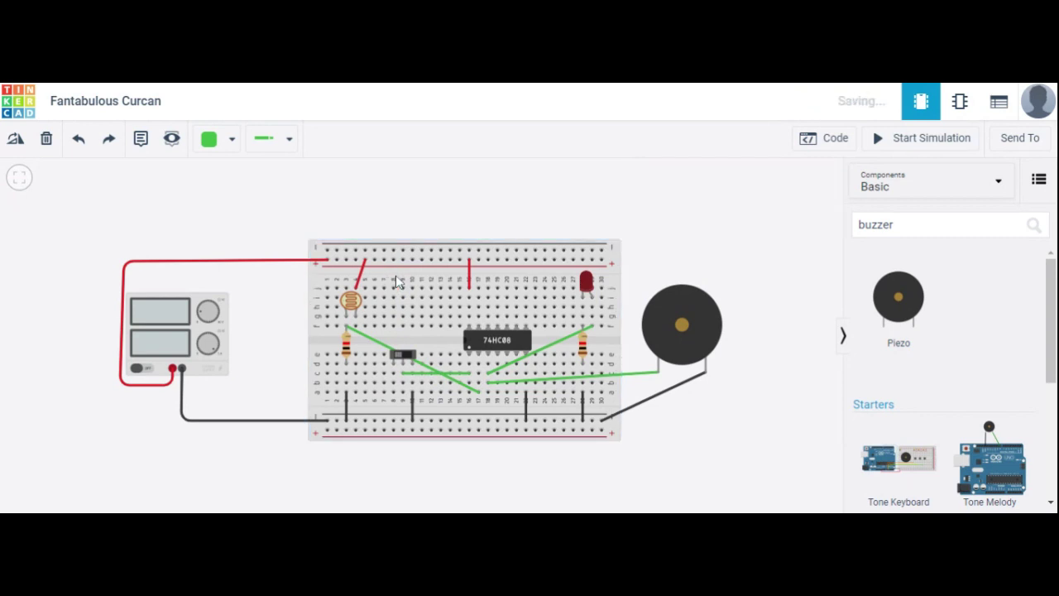
{"action": "left_click", "coordinate": [393, 263]}
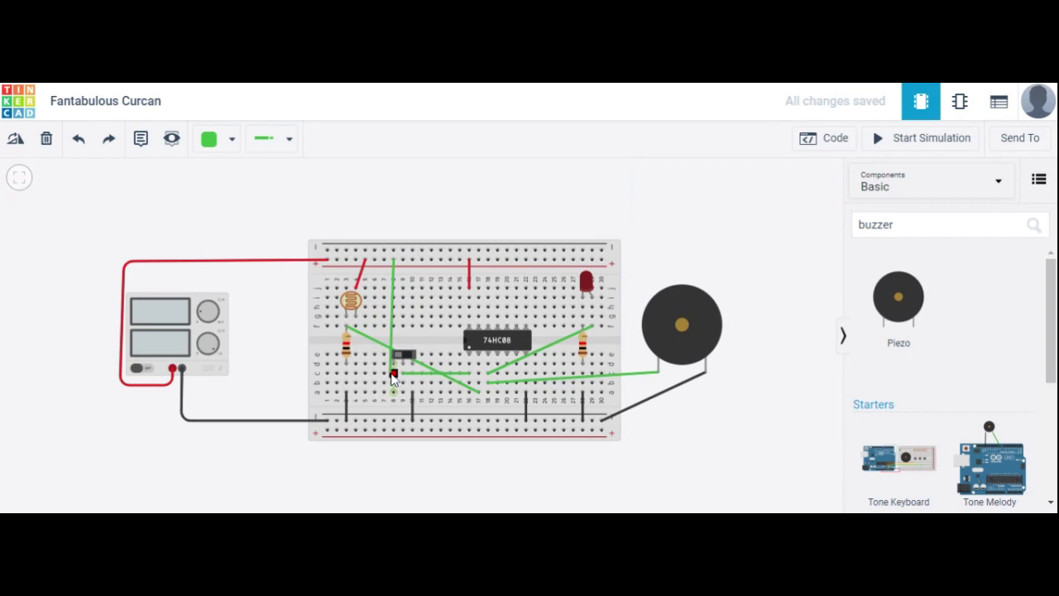
{"action": "left_click", "coordinate": [394, 374]}
{"action": "left_click", "coordinate": [469, 182]}
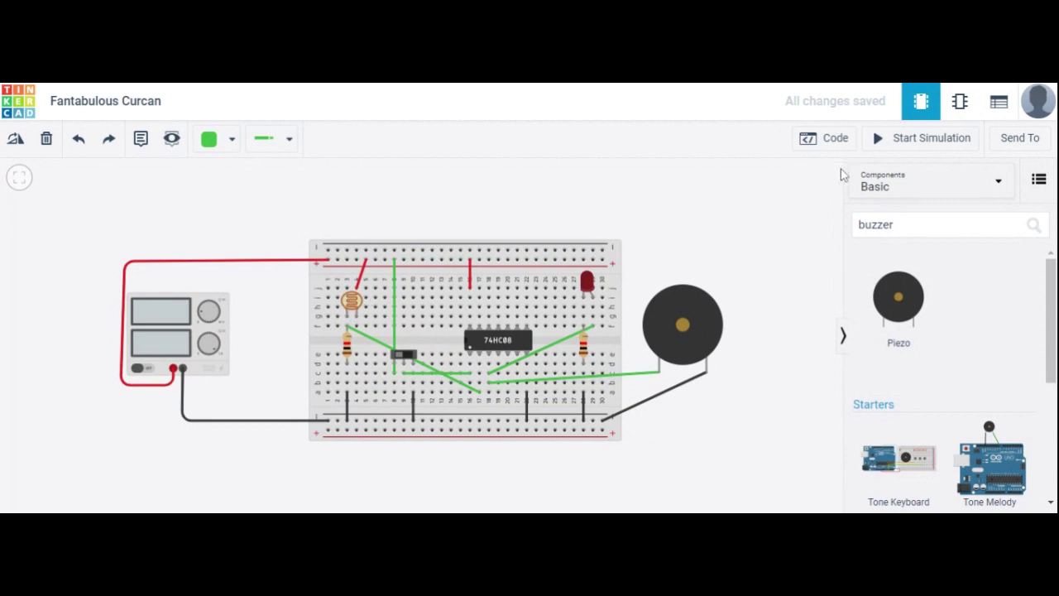
Simulate the circuit and vary the photoresistor's light level between near dark and about halfway to test the LED and piezo
{"action": "left_click", "coordinate": [881, 139]}
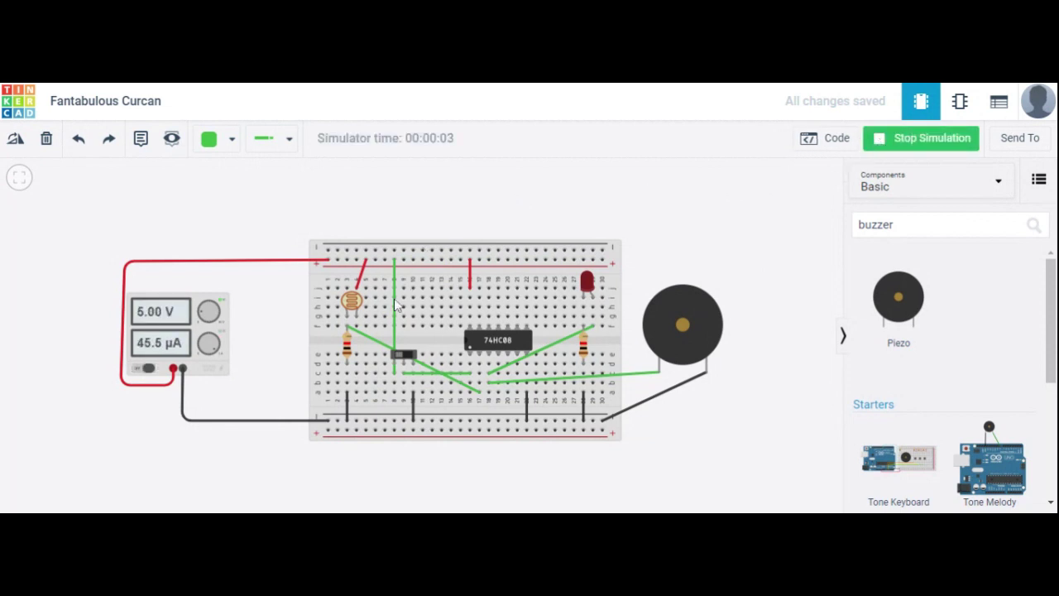
{"action": "left_click", "coordinate": [358, 305]}
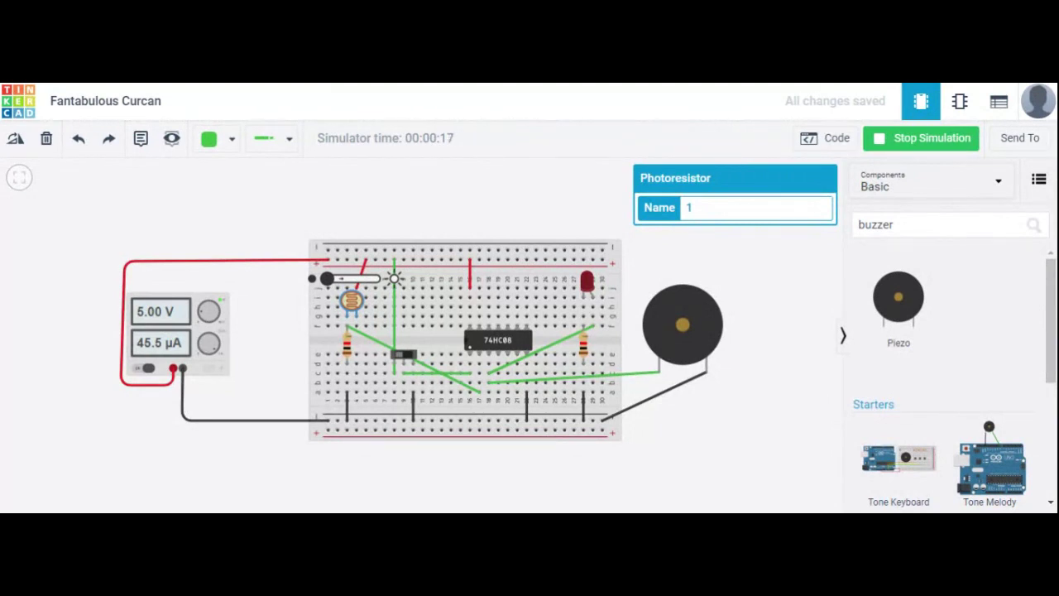
{"action": "left_click", "coordinate": [334, 283]}
{"action": "left_click_drag", "start_coordinate": [334, 282], "coordinate": [353, 284]}
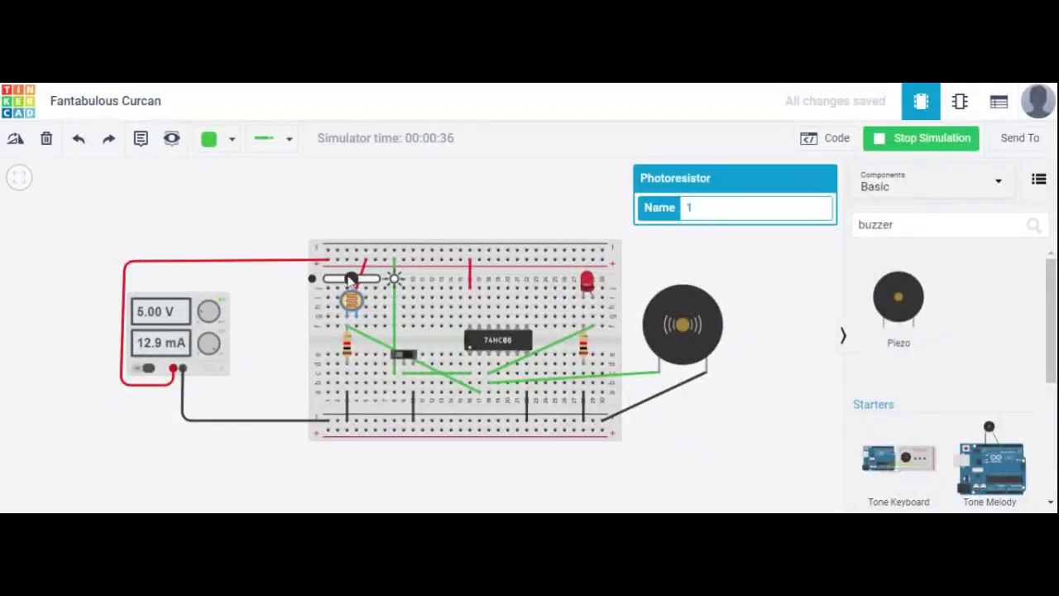
{"action": "mouse_move", "coordinate": [350, 281]}
{"action": "left_mouse_down"}
{"action": "mouse_move", "coordinate": [365, 284]}
{"action": "mouse_move", "coordinate": [337, 286]}
{"action": "mouse_move", "coordinate": [352, 284]}
{"action": "left_mouse_up"}
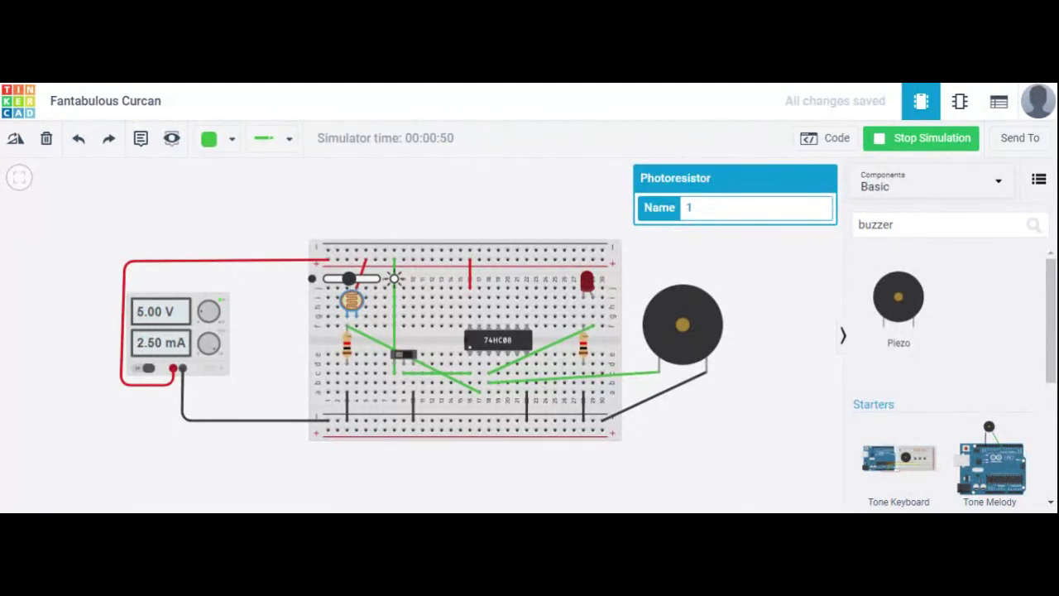
{"action": "left_click_drag", "start_coordinate": [348, 278], "coordinate": [353, 278]}
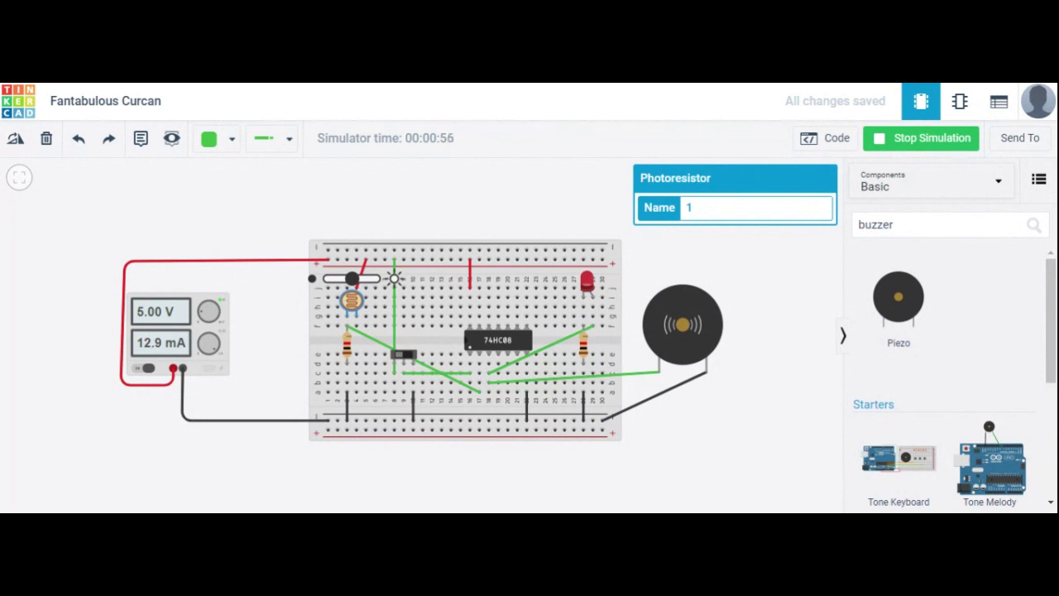
{"action": "left_click_drag", "start_coordinate": [353, 278], "coordinate": [334, 278]}
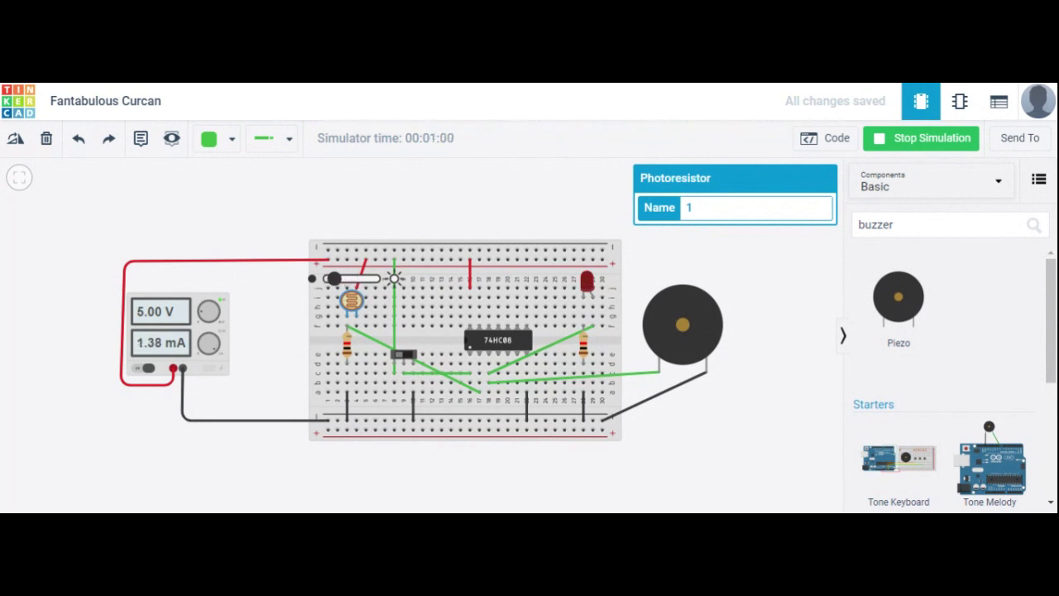